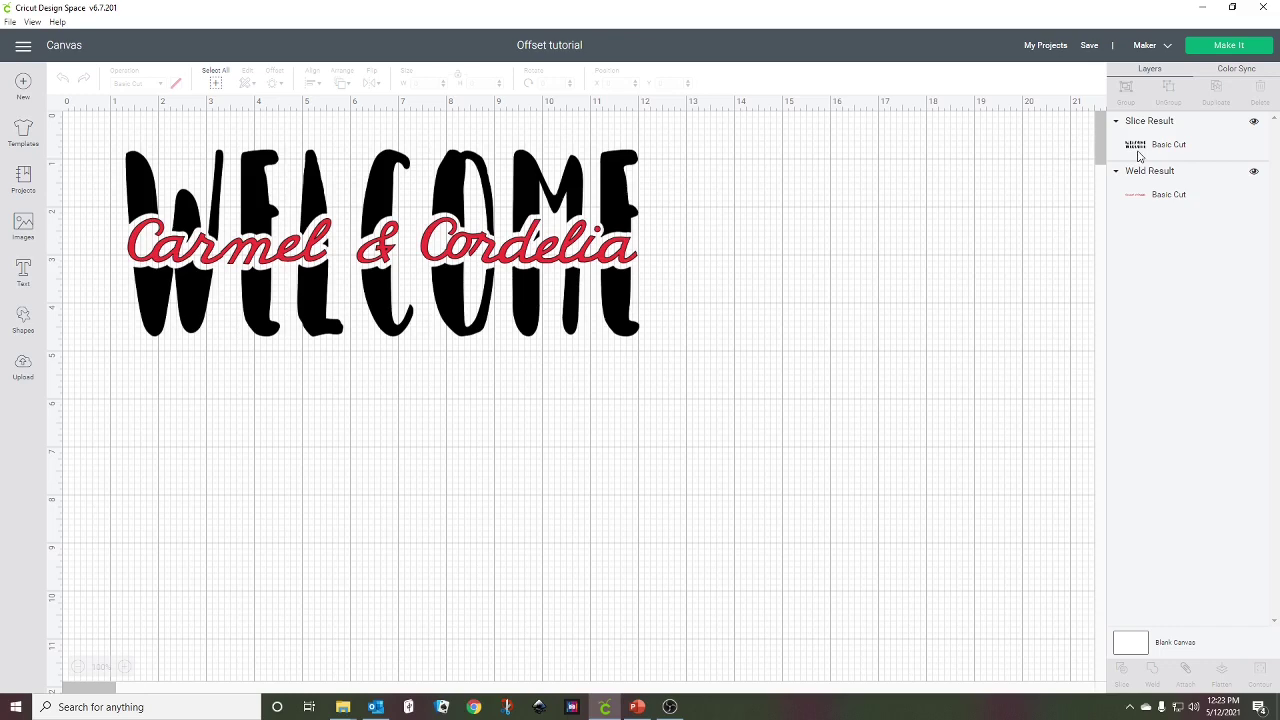
- Hide the finished Slice Result and Weld Result design layers
{"action": "left_click", "coordinate": [580, 200]}
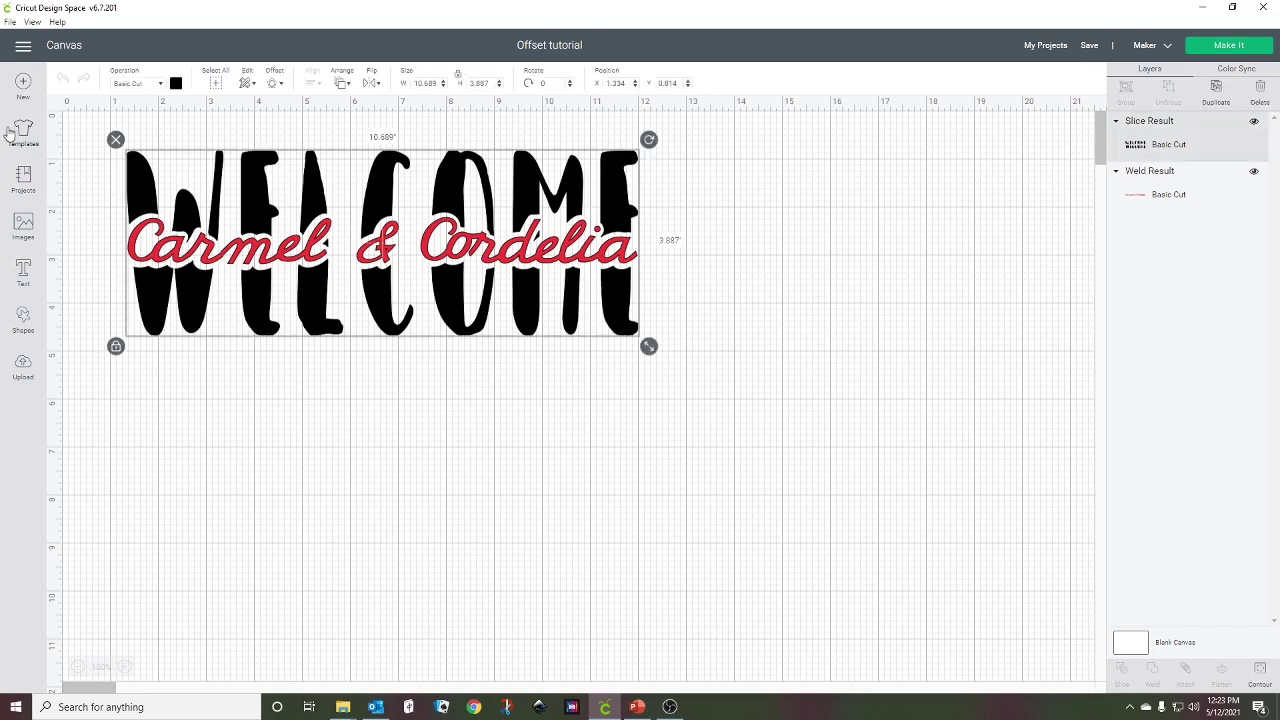
{"action": "left_click_drag", "start_coordinate": [77, 118], "coordinate": [452, 272]}
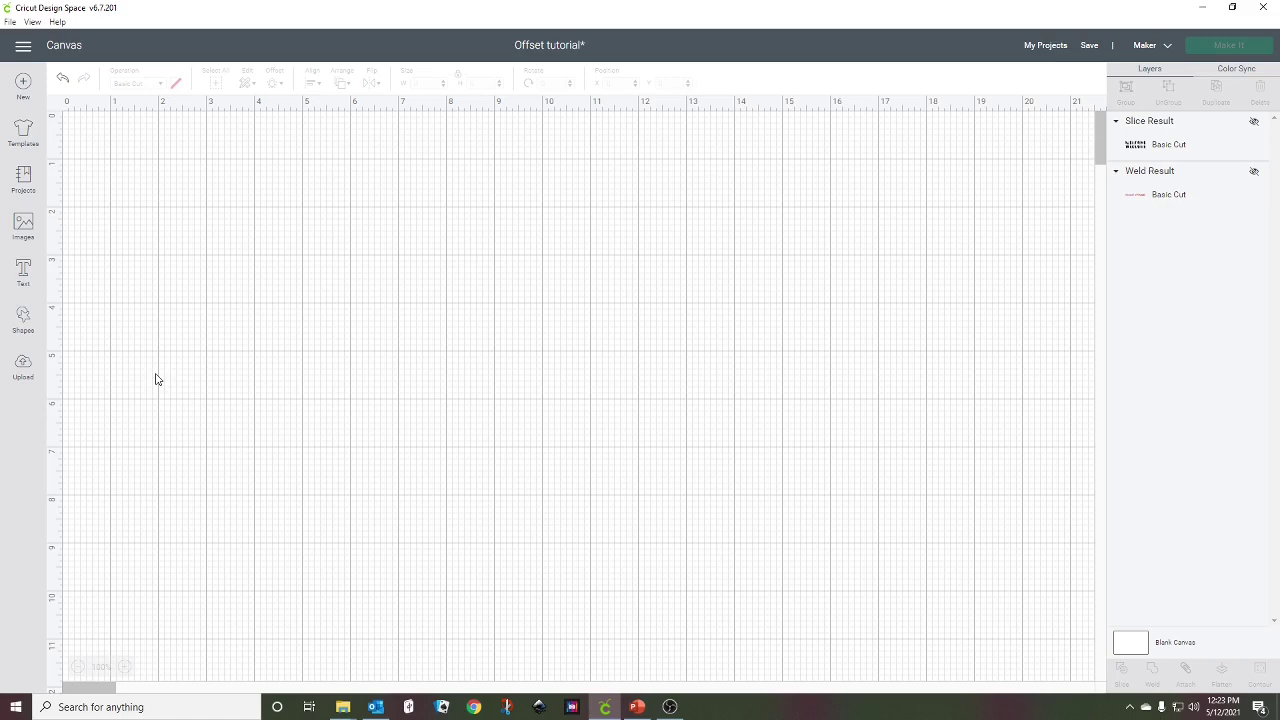
- Add a text box reading WELCOME and check the sliced layer's font in Image Info
{"action": "left_click", "coordinate": [22, 272]}
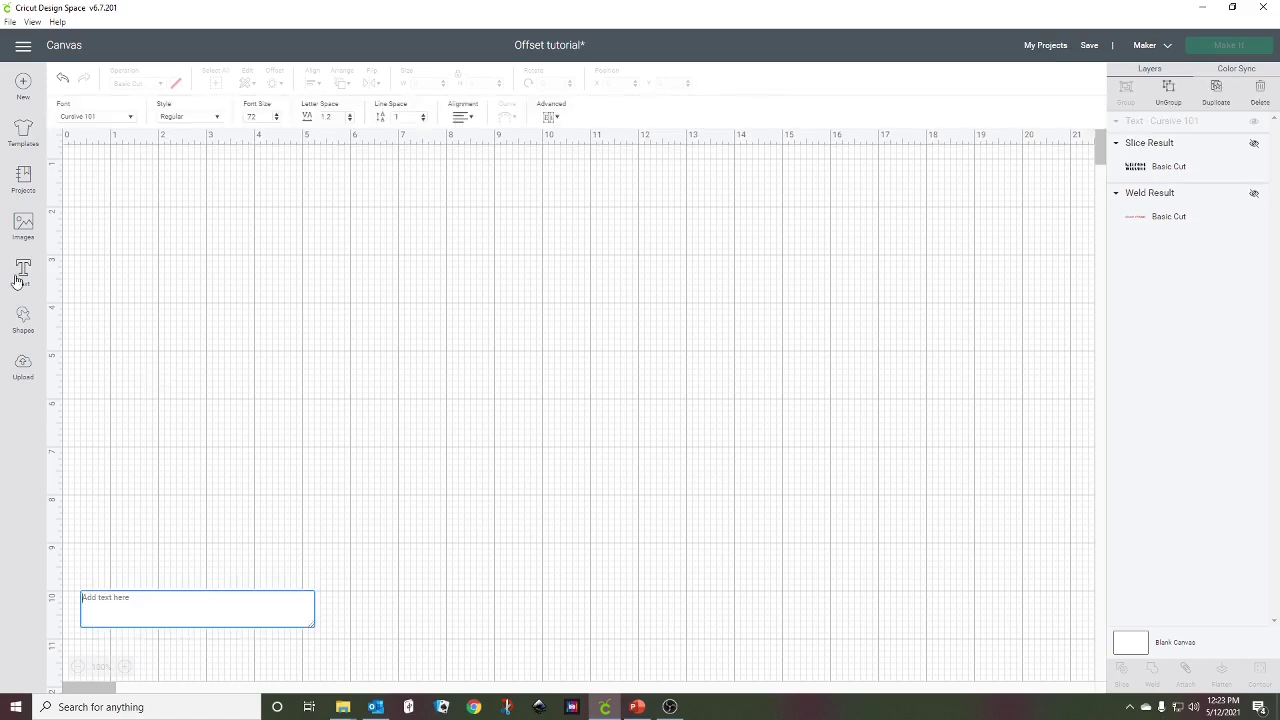
{"action": "type", "text": "WELCOME"}
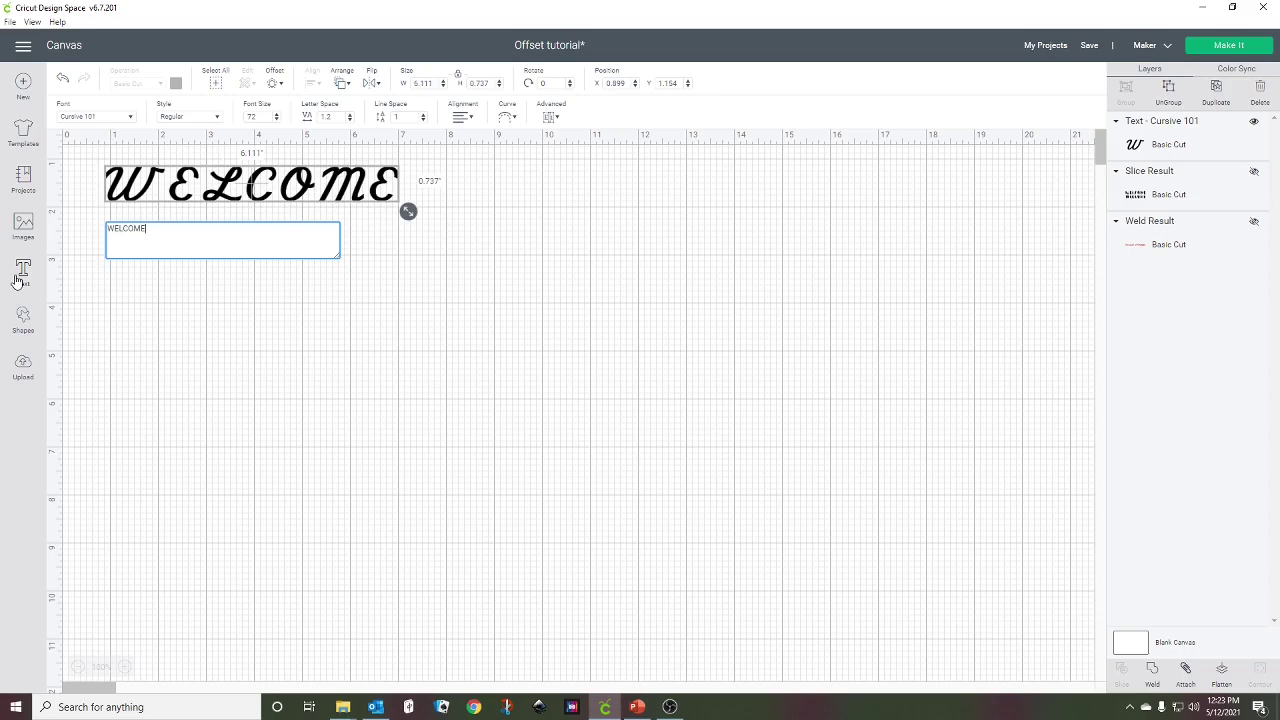
{"action": "right_click", "coordinate": [1166, 196]}
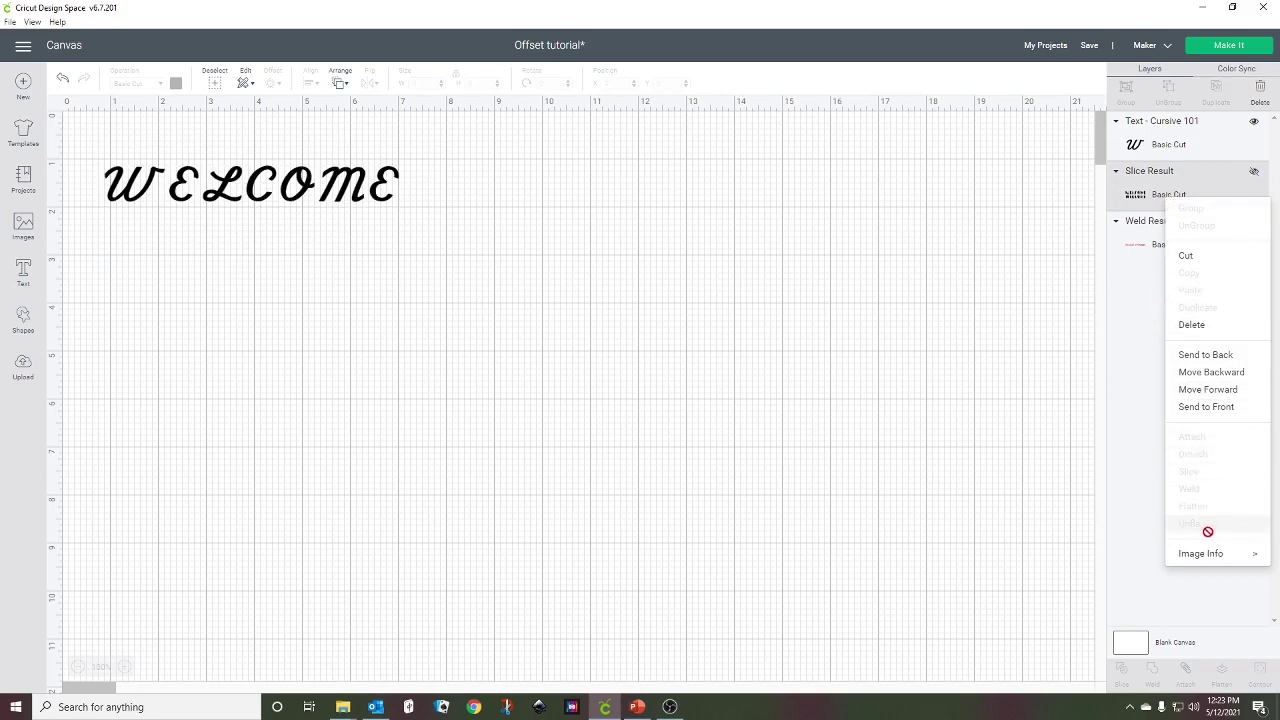
{"action": "mouse_move", "coordinate": [1207, 561]}
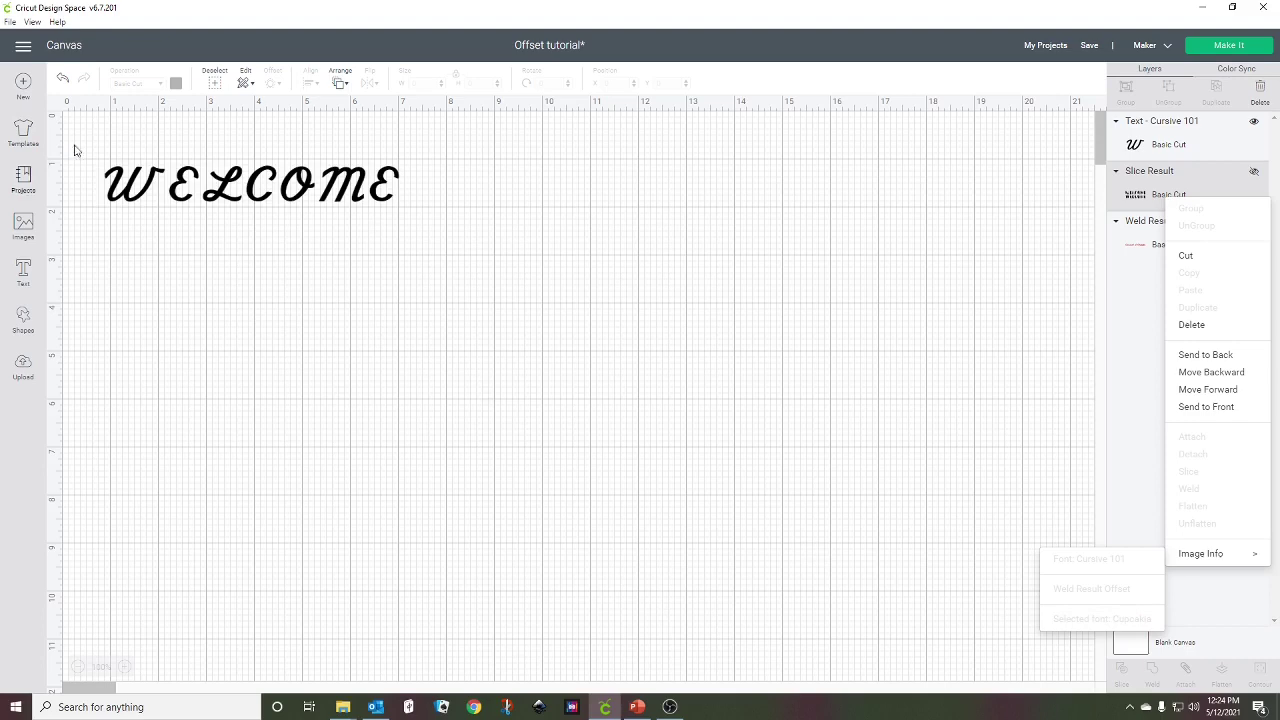
- Change the WELCOME text to the Cupcakia font
{"action": "left_click", "coordinate": [399, 197]}
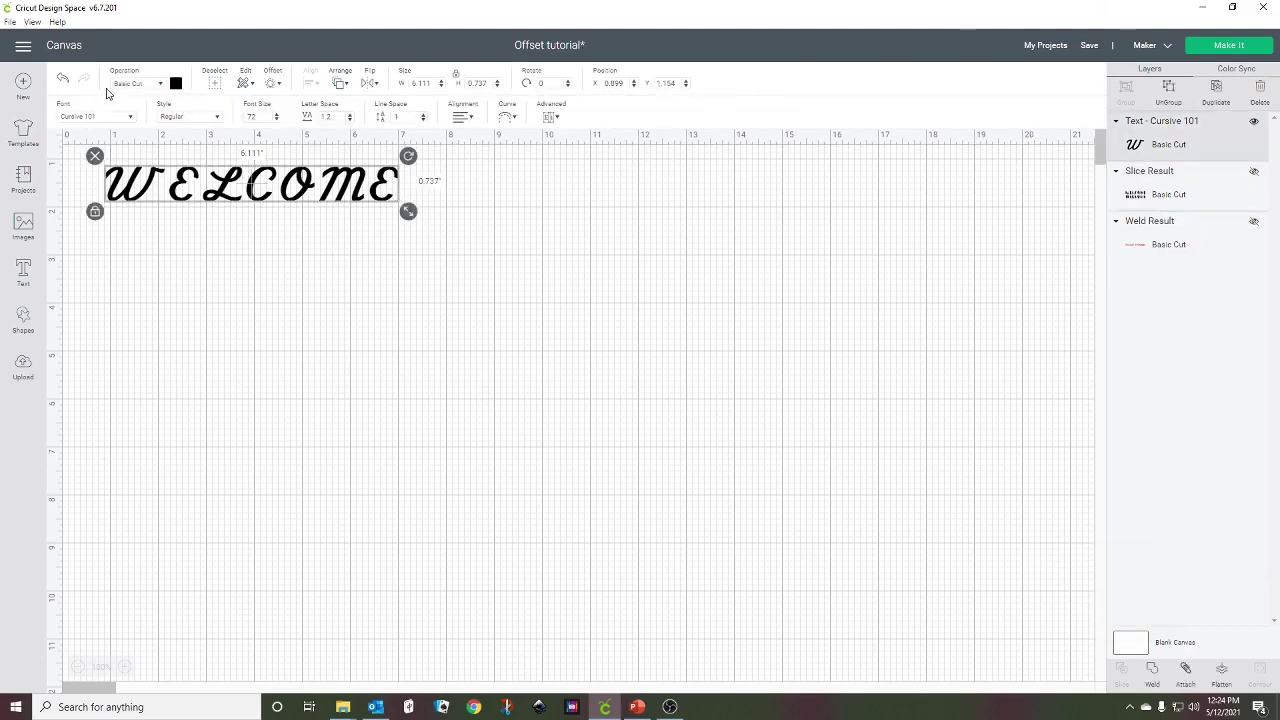
{"action": "left_click", "coordinate": [133, 121]}
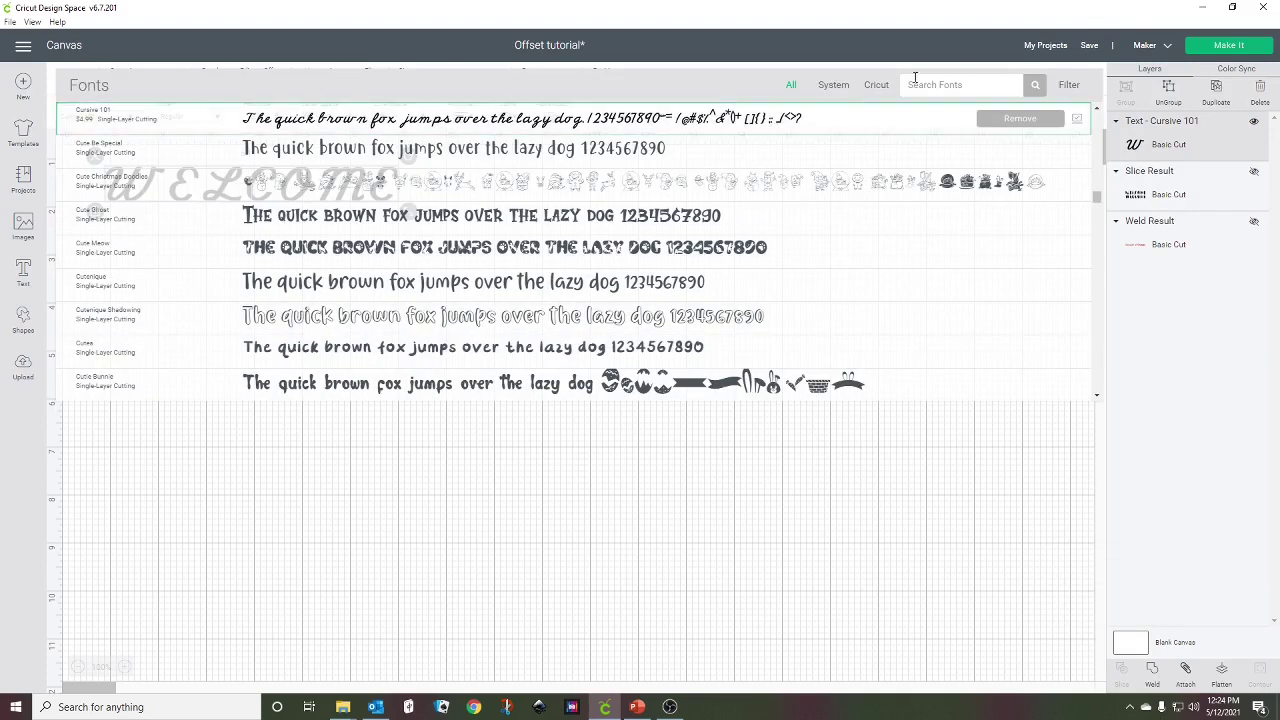
{"action": "type", "text": "cup"}
{"action": "left_click", "coordinate": [1035, 84]}
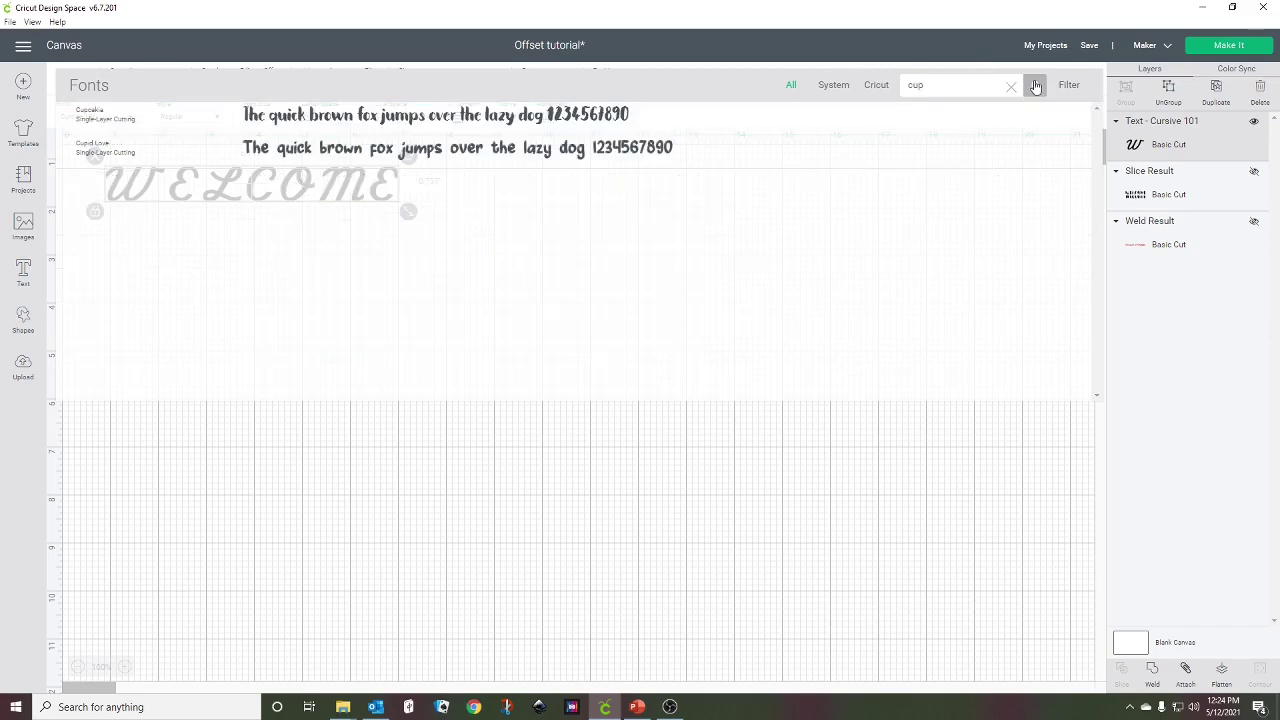
{"action": "left_click", "coordinate": [140, 123]}
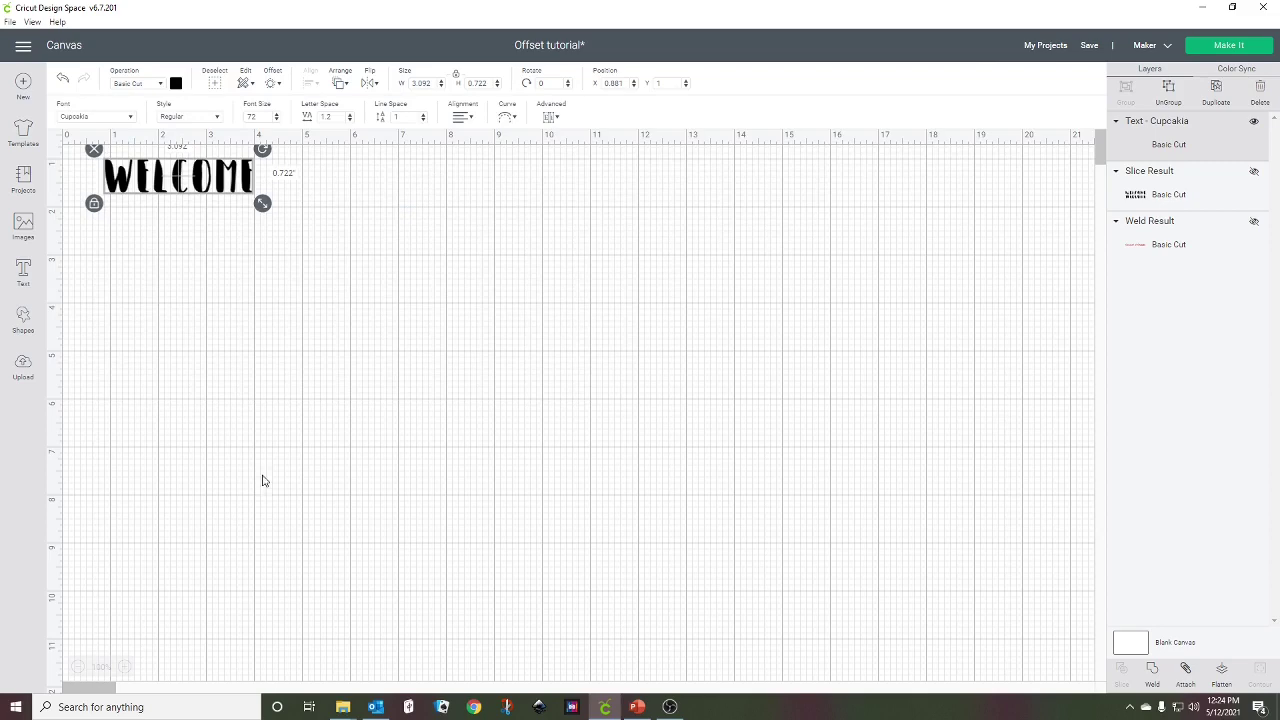
- Resize WELCOME to 11.5 inches wide and move it lower on the canvas
{"action": "left_click_drag", "start_coordinate": [262, 206], "coordinate": [608, 284]}
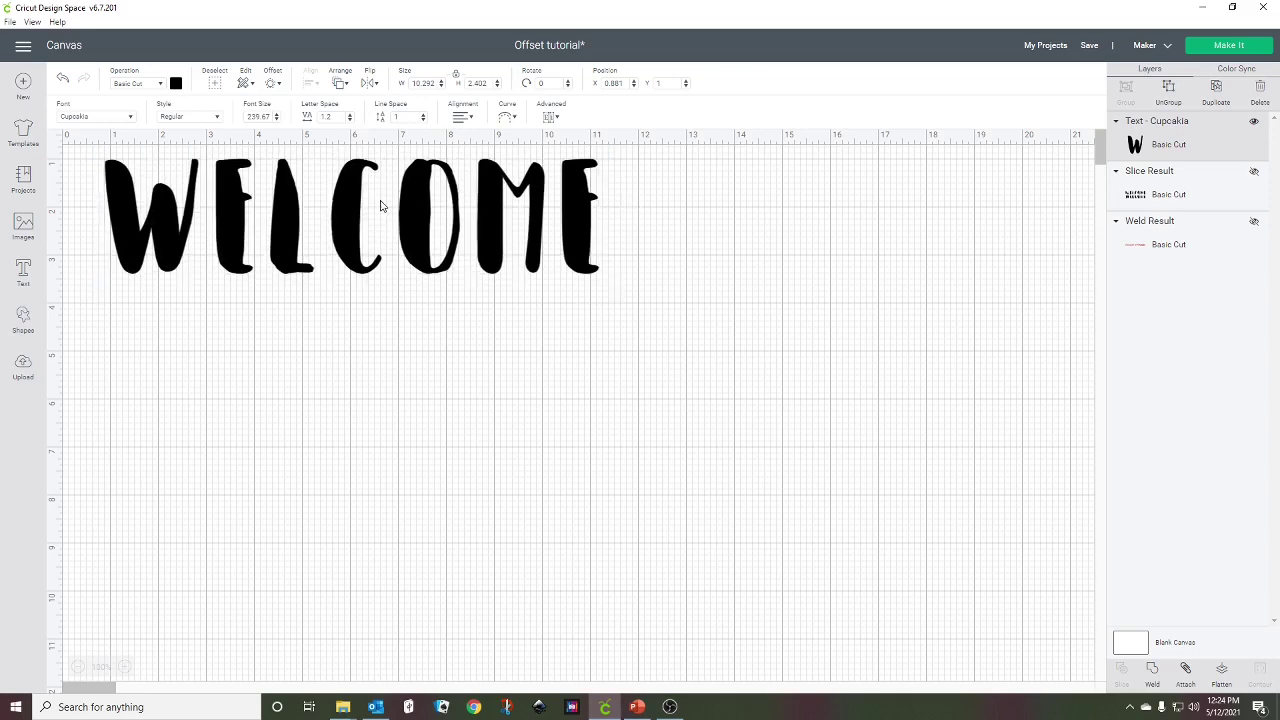
{"action": "left_click", "coordinate": [437, 82]}
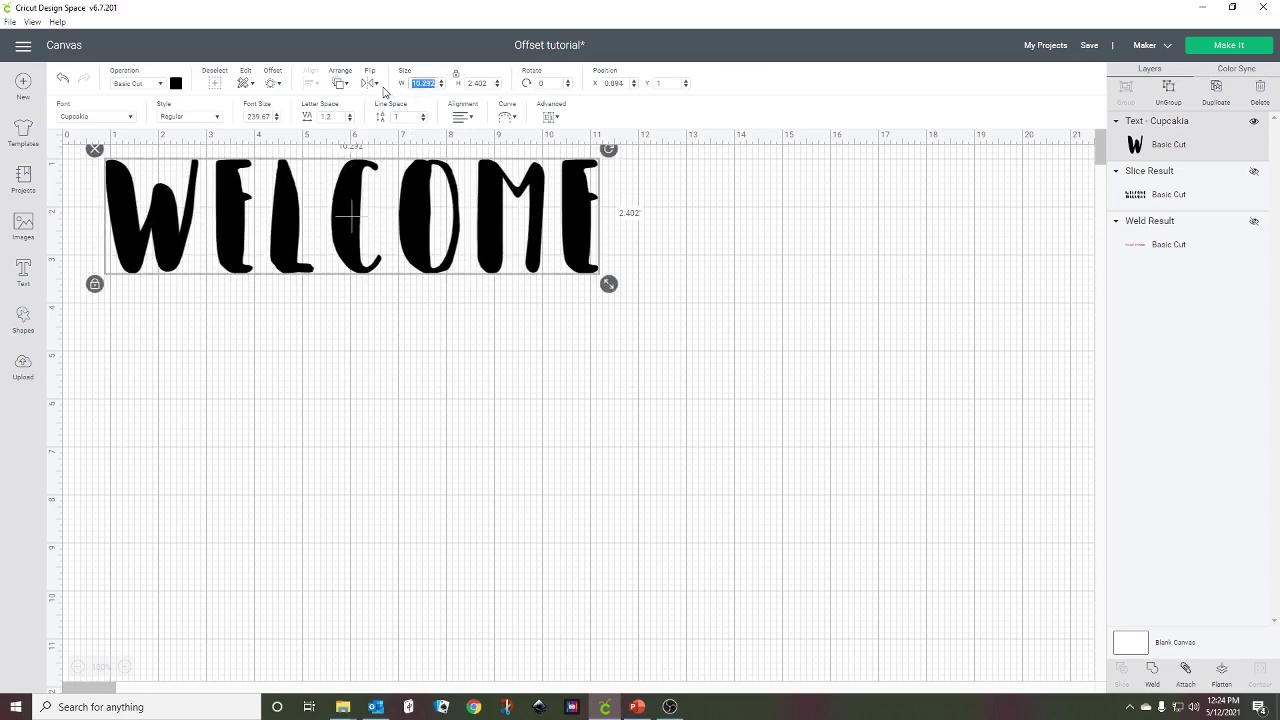
{"action": "type", "text": "11.5"}
{"action": "key", "text": "Return"}
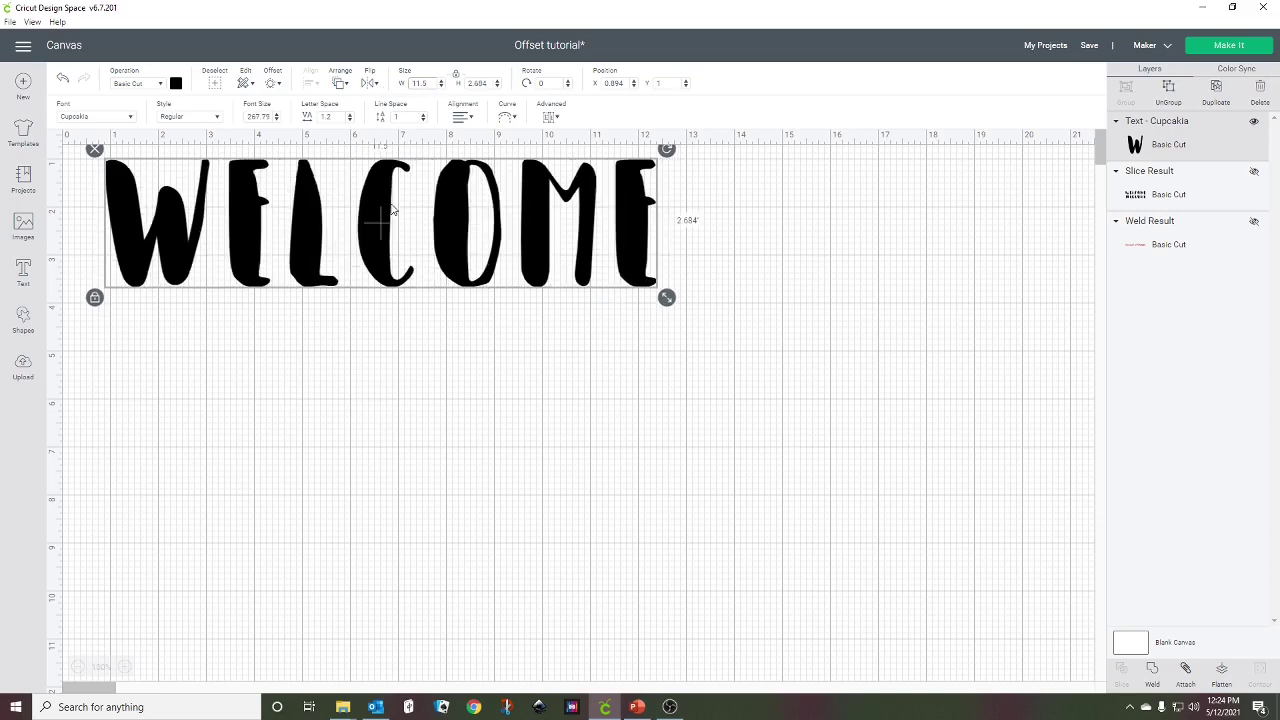
{"action": "left_click_drag", "start_coordinate": [369, 265], "coordinate": [394, 326]}
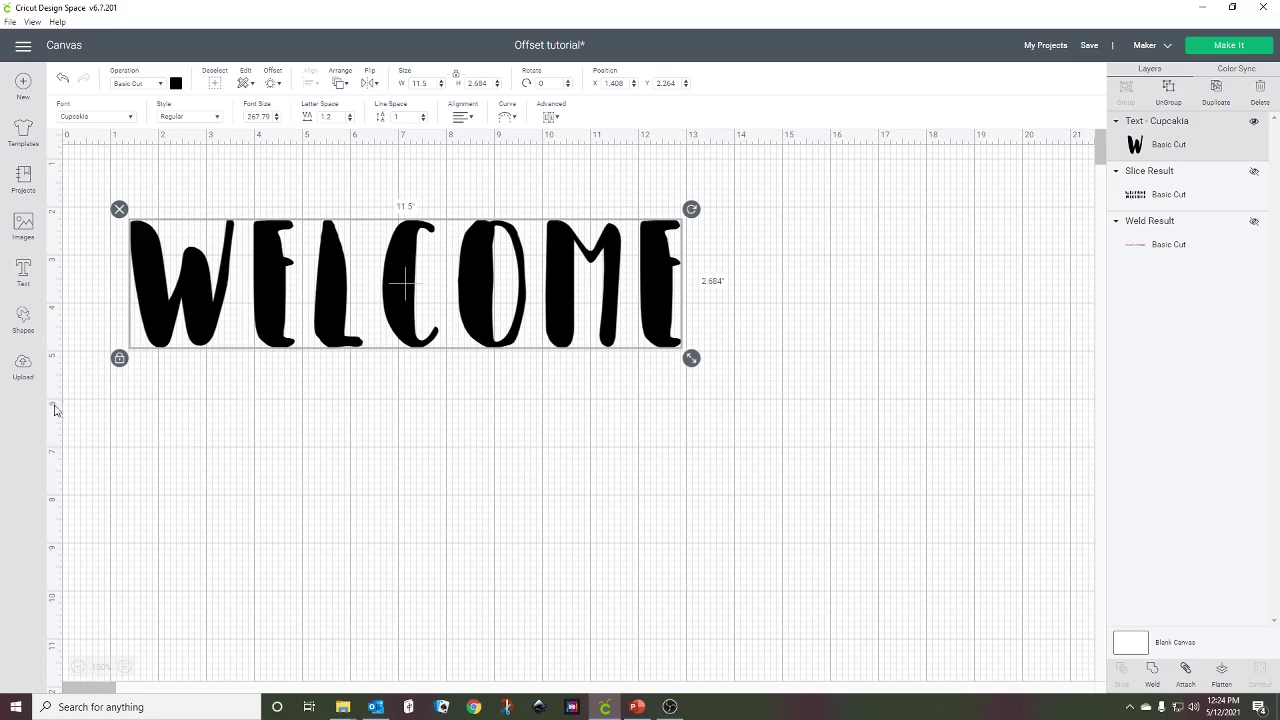
- Add a second text box reading 'Carmel & Cordelia' and check the welded layer's options
{"action": "left_click", "coordinate": [23, 271]}
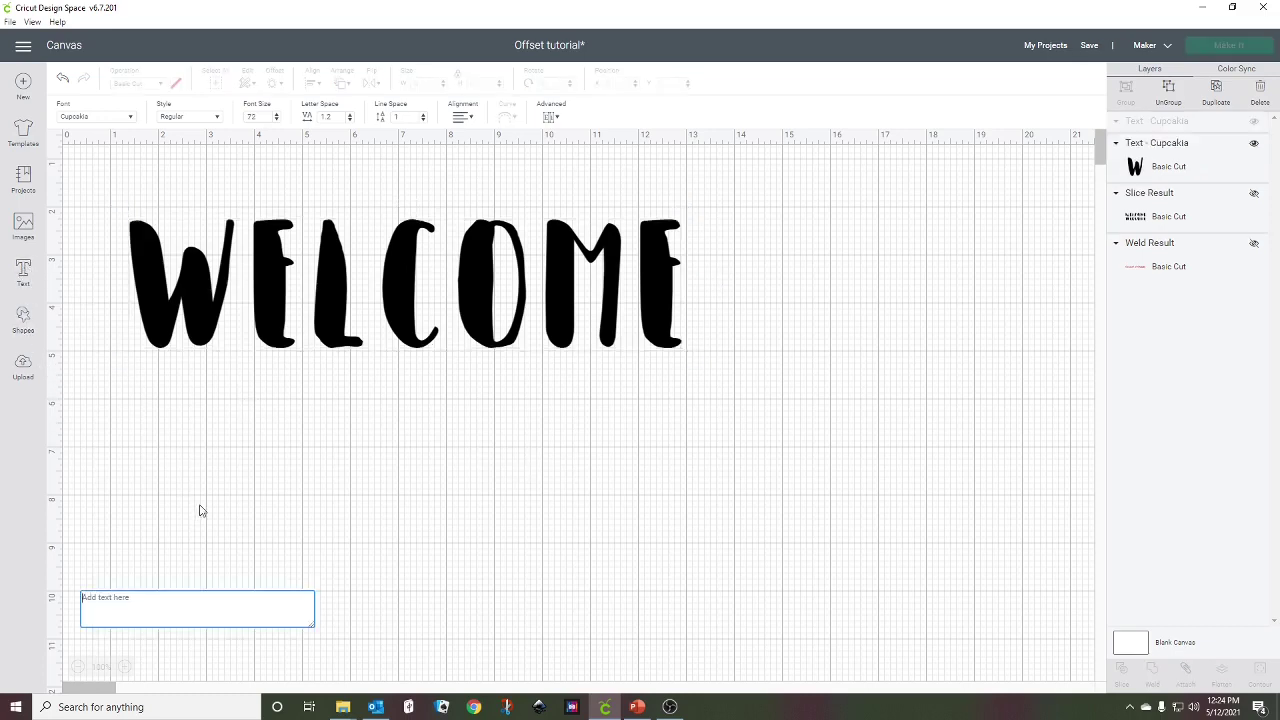
{"action": "type", "text": "Carmel"}
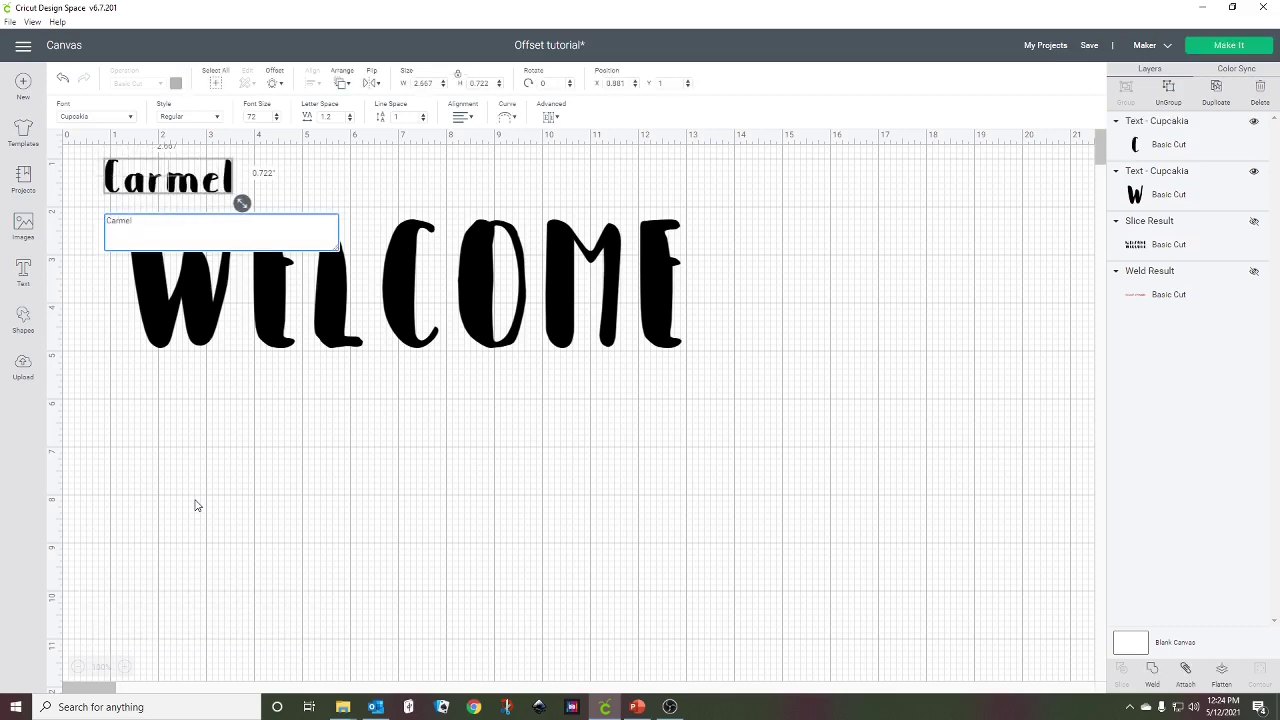
{"action": "type", "text": " &"}
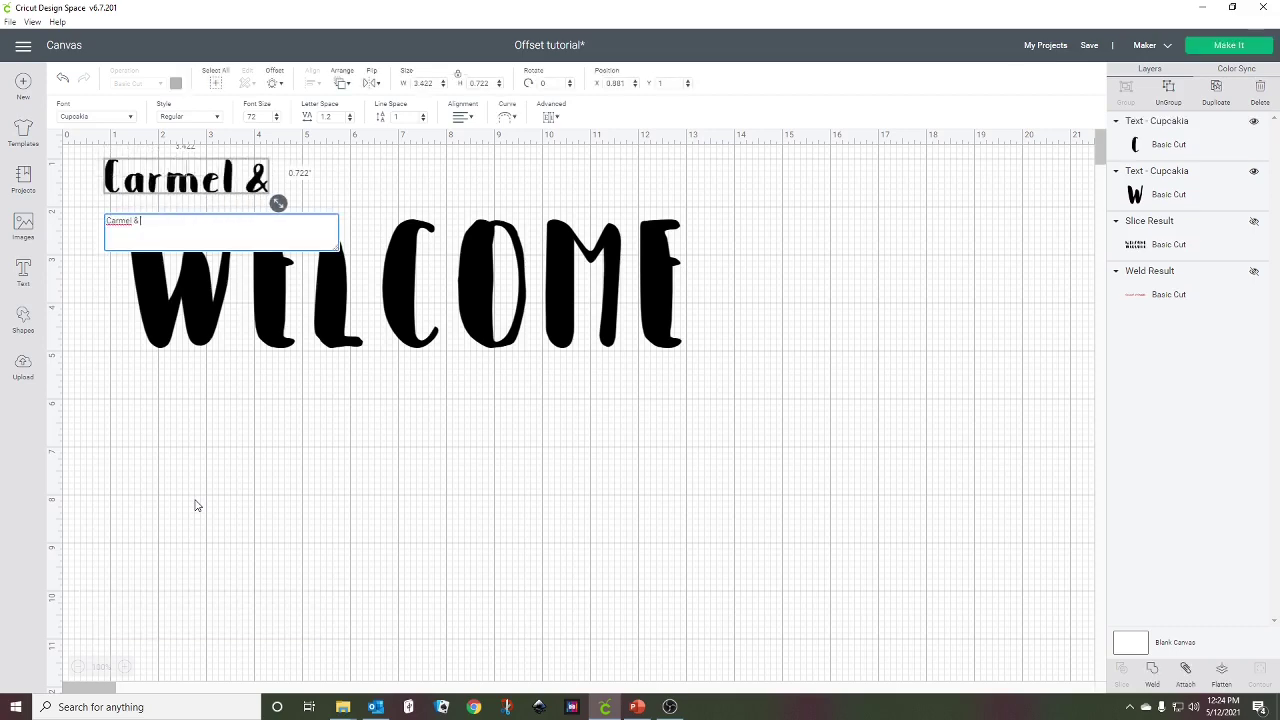
{"action": "type", "text": " Corde"}
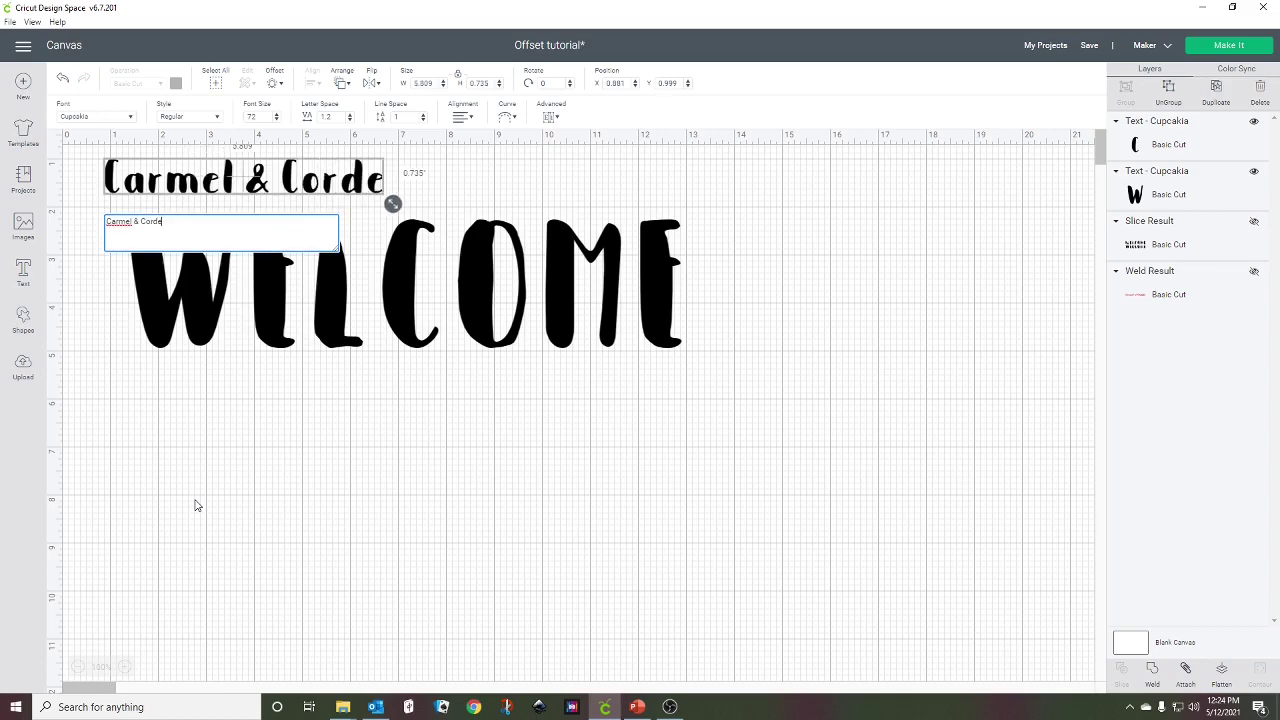
{"action": "type", "text": "lia"}
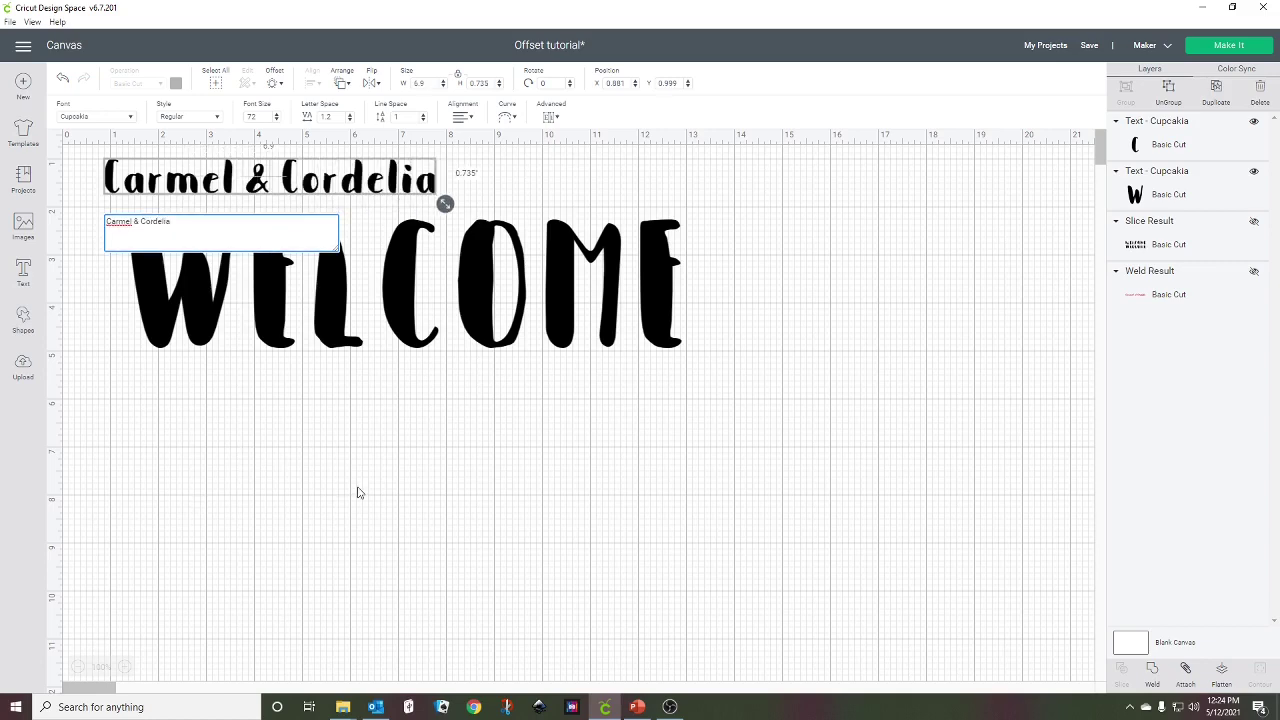
{"action": "right_click", "coordinate": [1151, 296]}
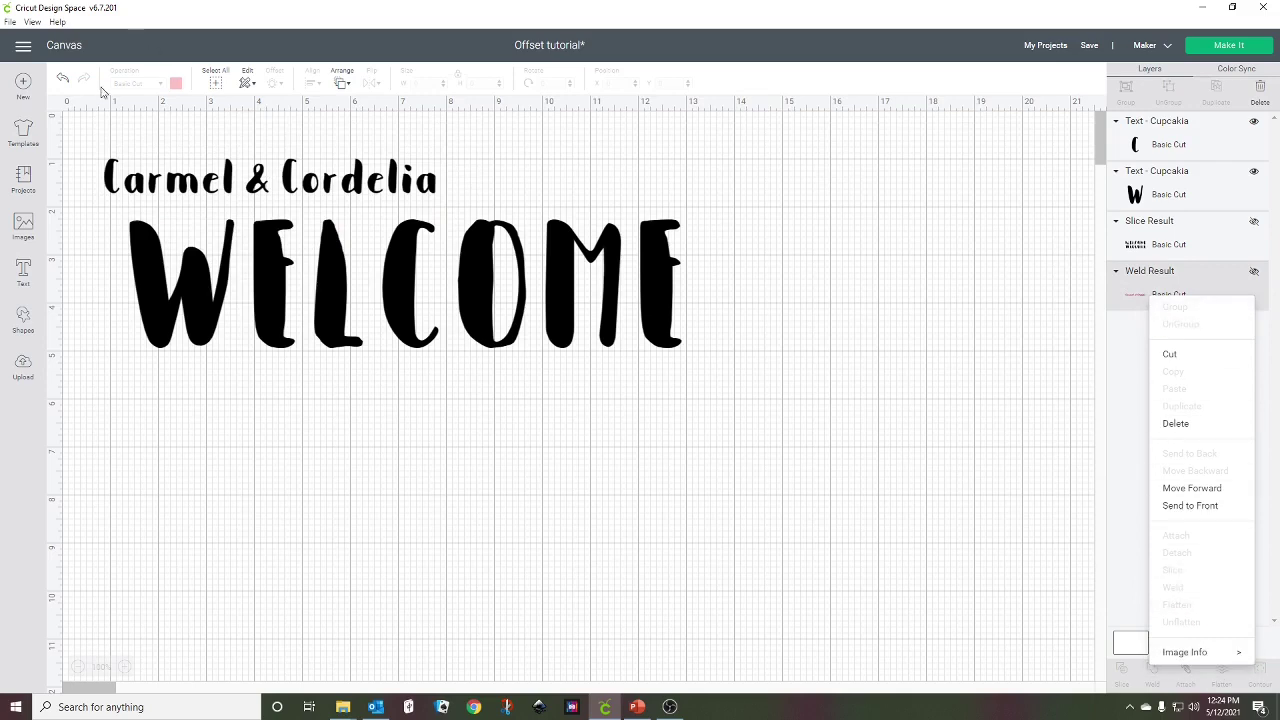
- Set the Carmel & Cordelia text in the Cursive 101 font
{"action": "left_click", "coordinate": [168, 188]}
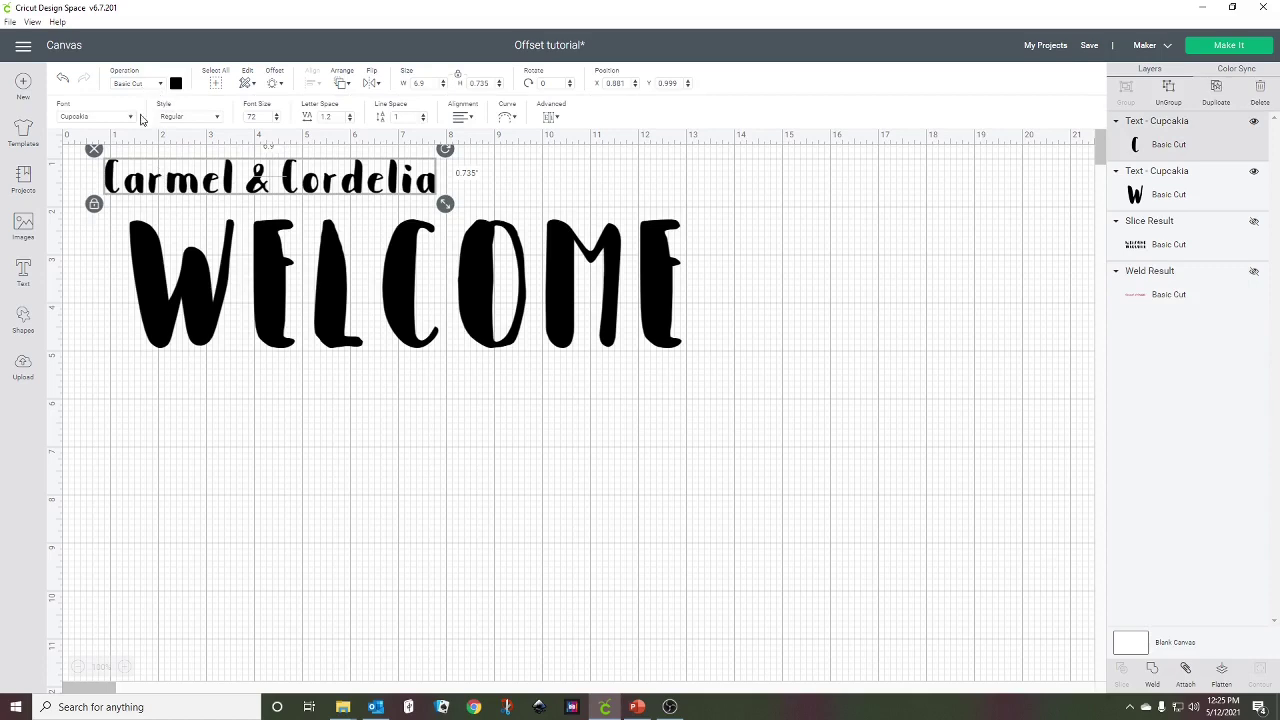
{"action": "left_click", "coordinate": [130, 121]}
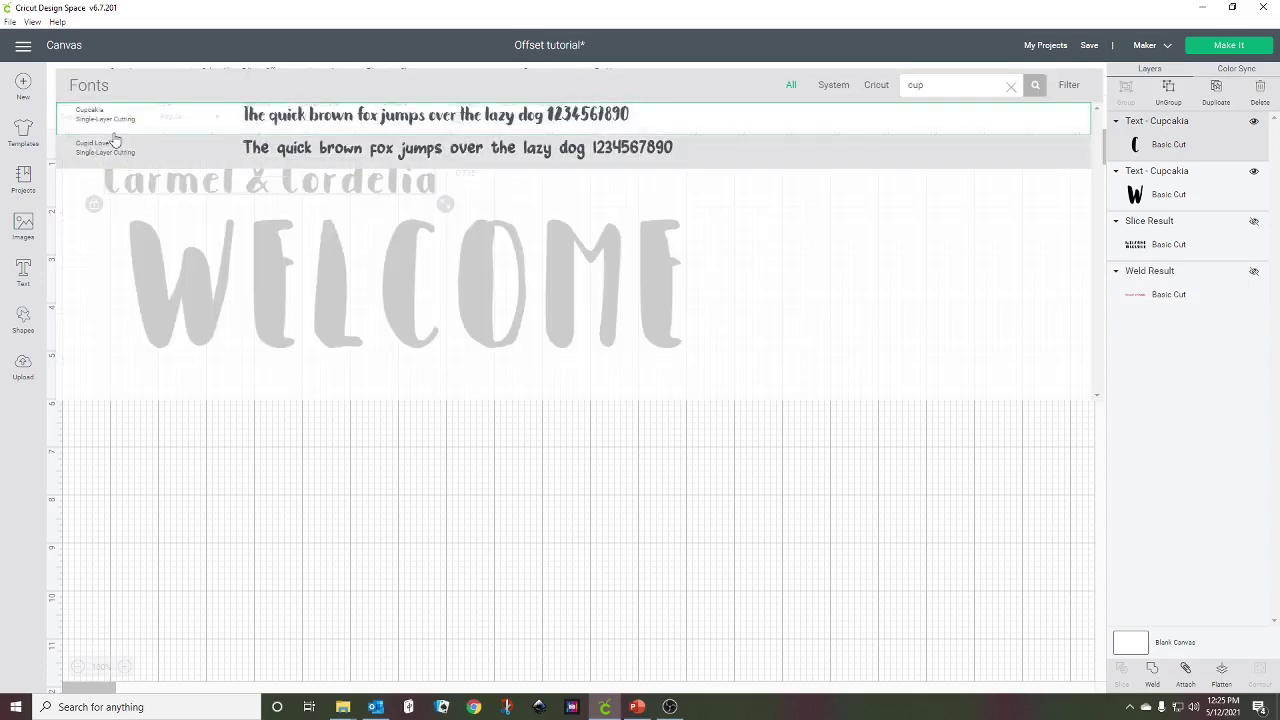
{"action": "left_click", "coordinate": [115, 121]}
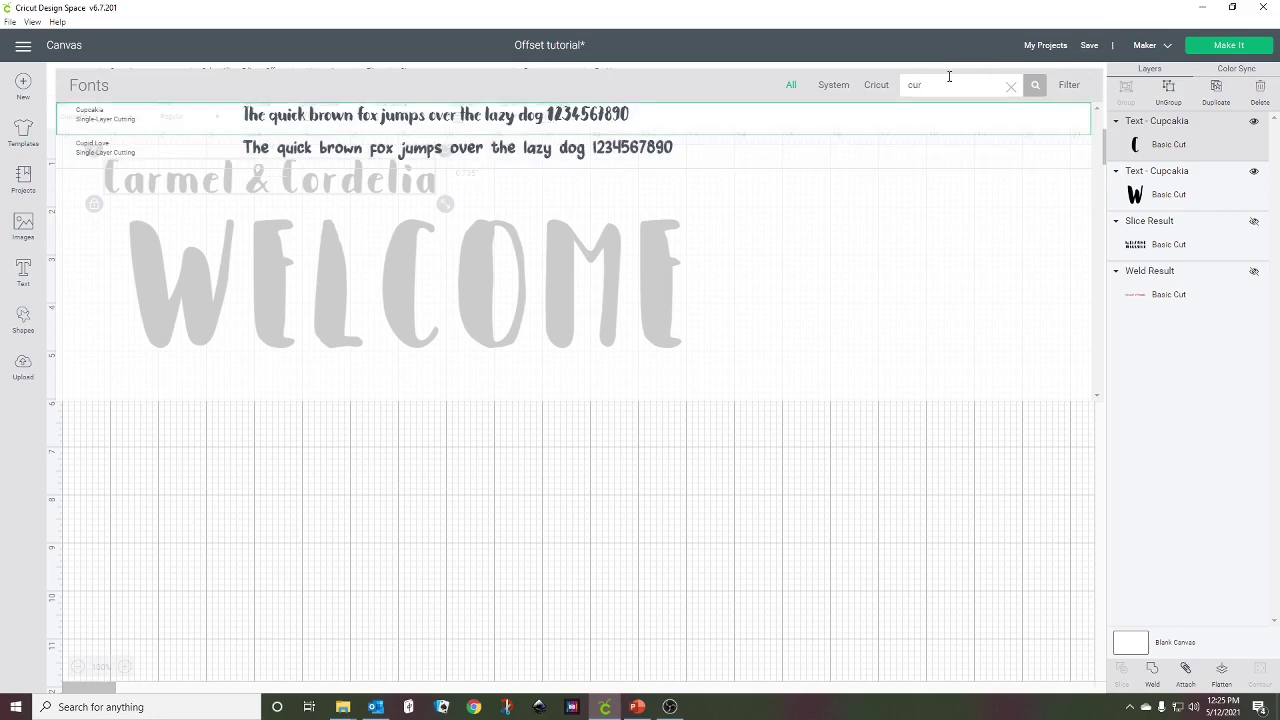
{"action": "left_click", "coordinate": [1032, 87]}
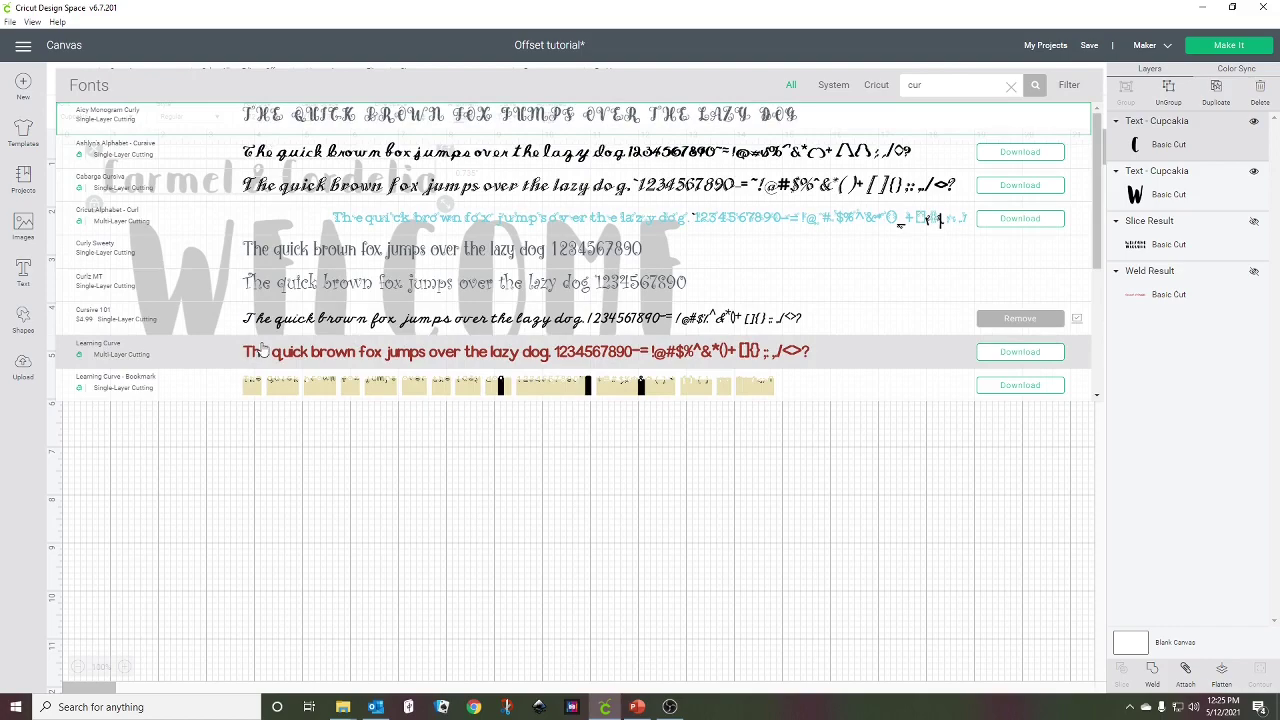
{"action": "left_click", "coordinate": [157, 318]}
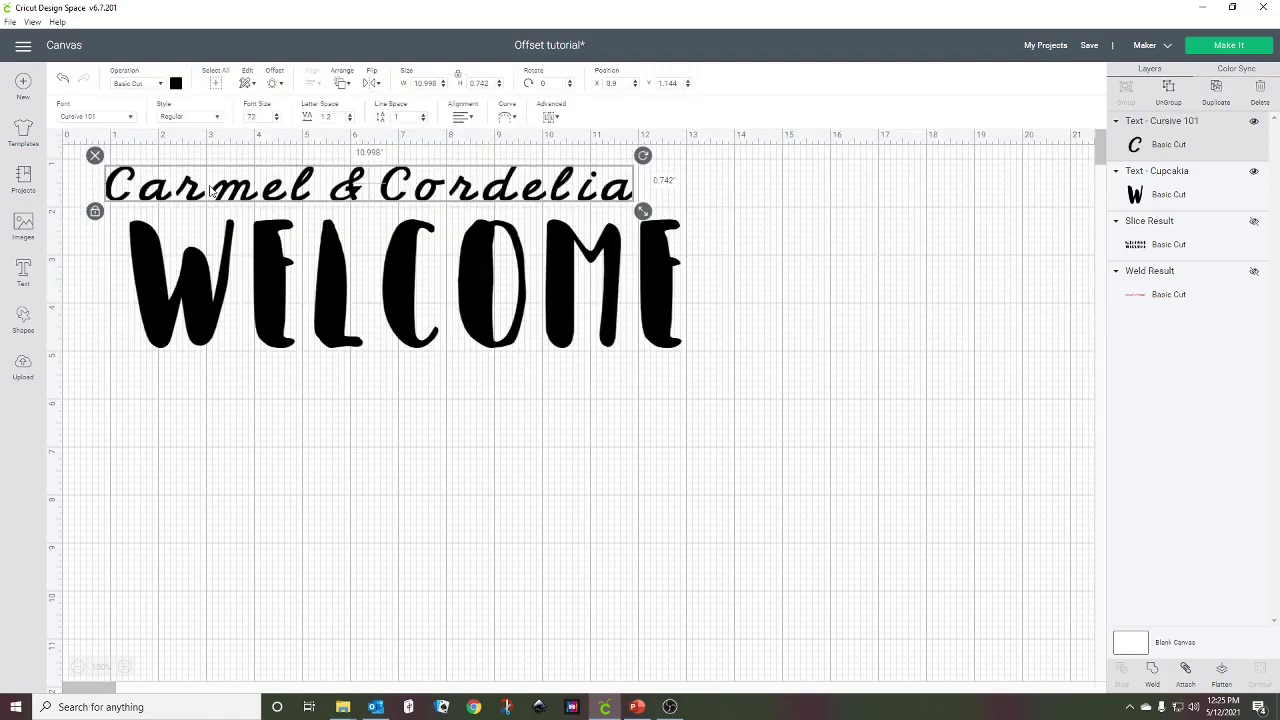
- Move Carmel & Cordelia below WELCOME and set its letter spacing to 0
{"action": "left_click_drag", "start_coordinate": [213, 196], "coordinate": [375, 467]}
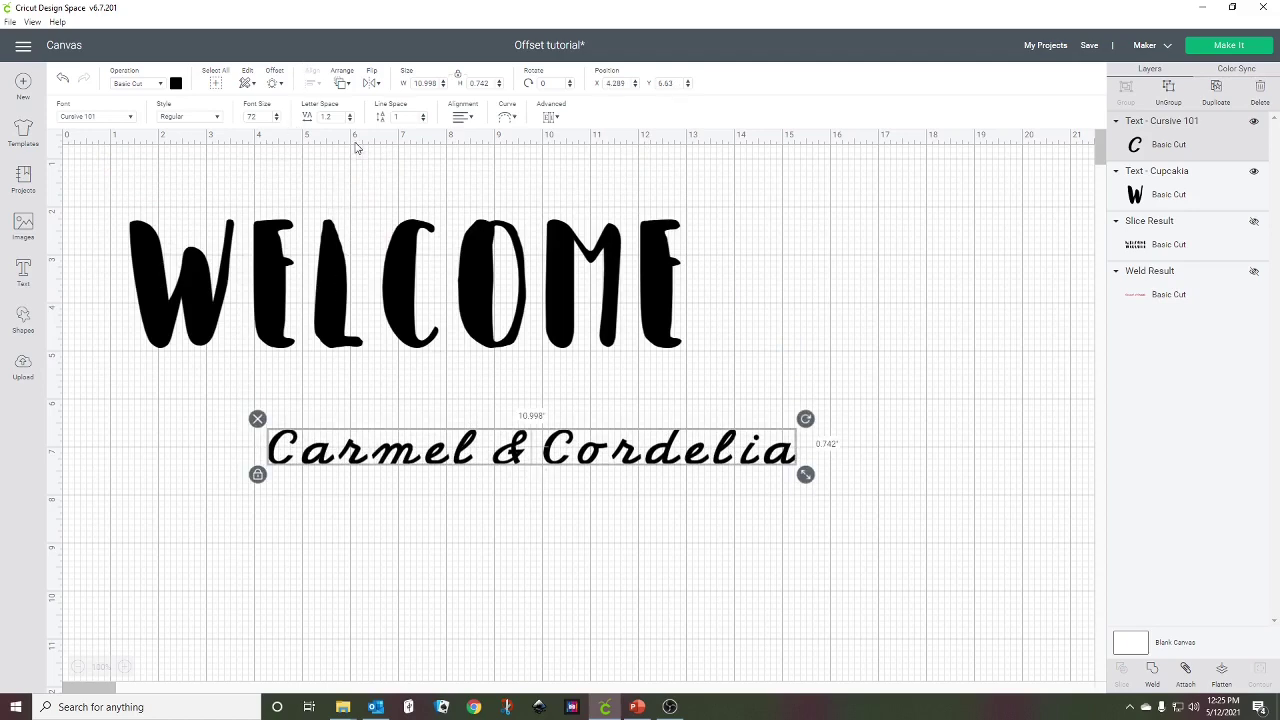
{"action": "double_click", "coordinate": [328, 117]}
{"action": "type", "text": "0"}
{"action": "key", "text": "Return"}
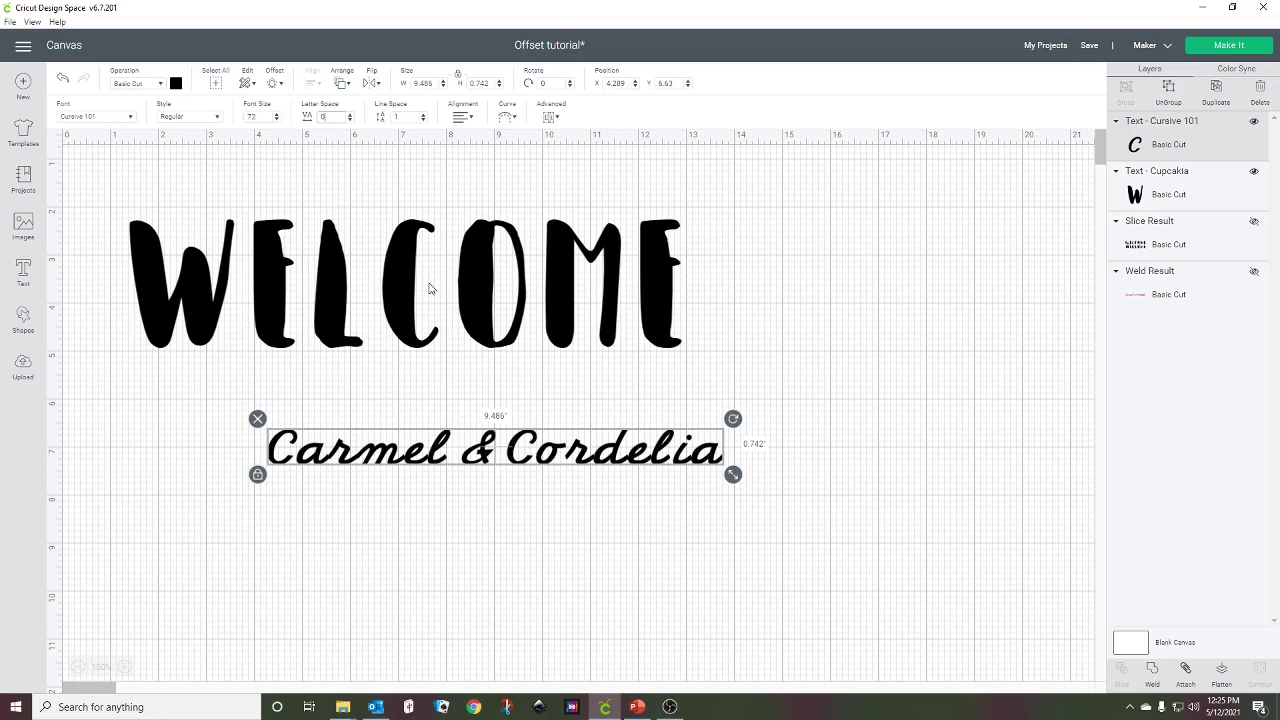
- Ungroup the text to letters and nudge the r, m and l of Carmel
{"action": "left_click", "coordinate": [550, 117]}
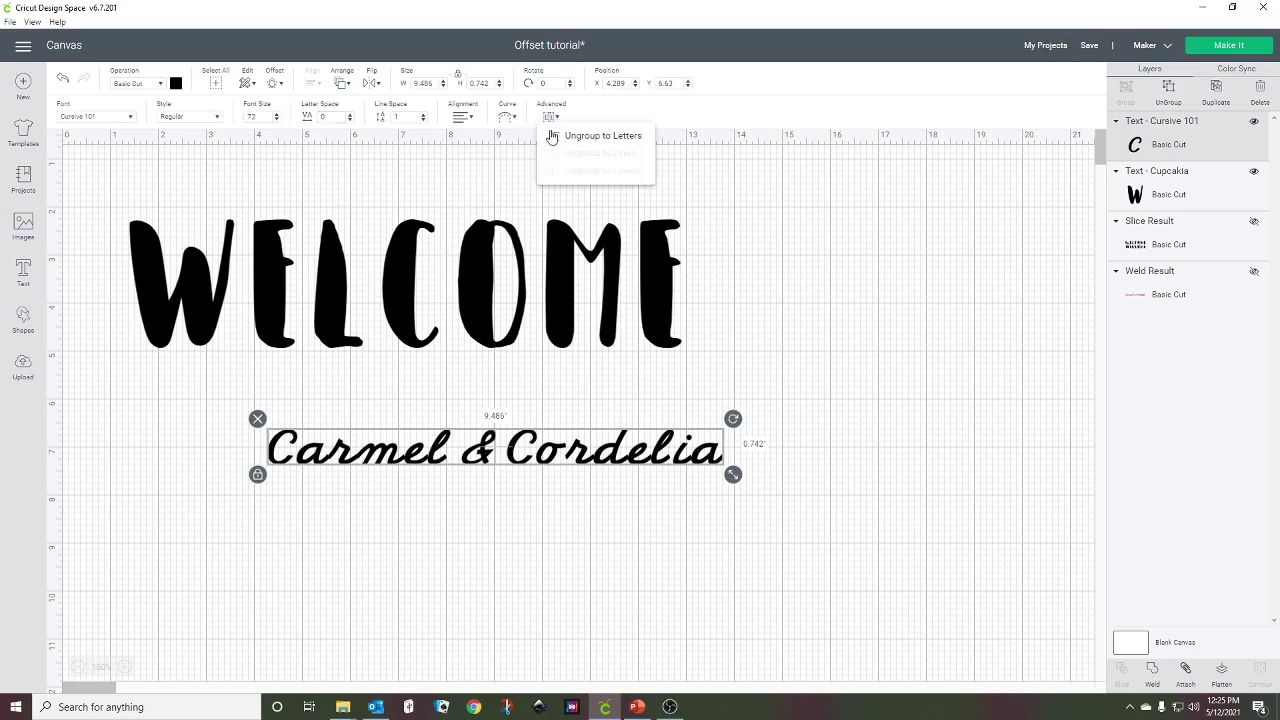
{"action": "left_click", "coordinate": [551, 136]}
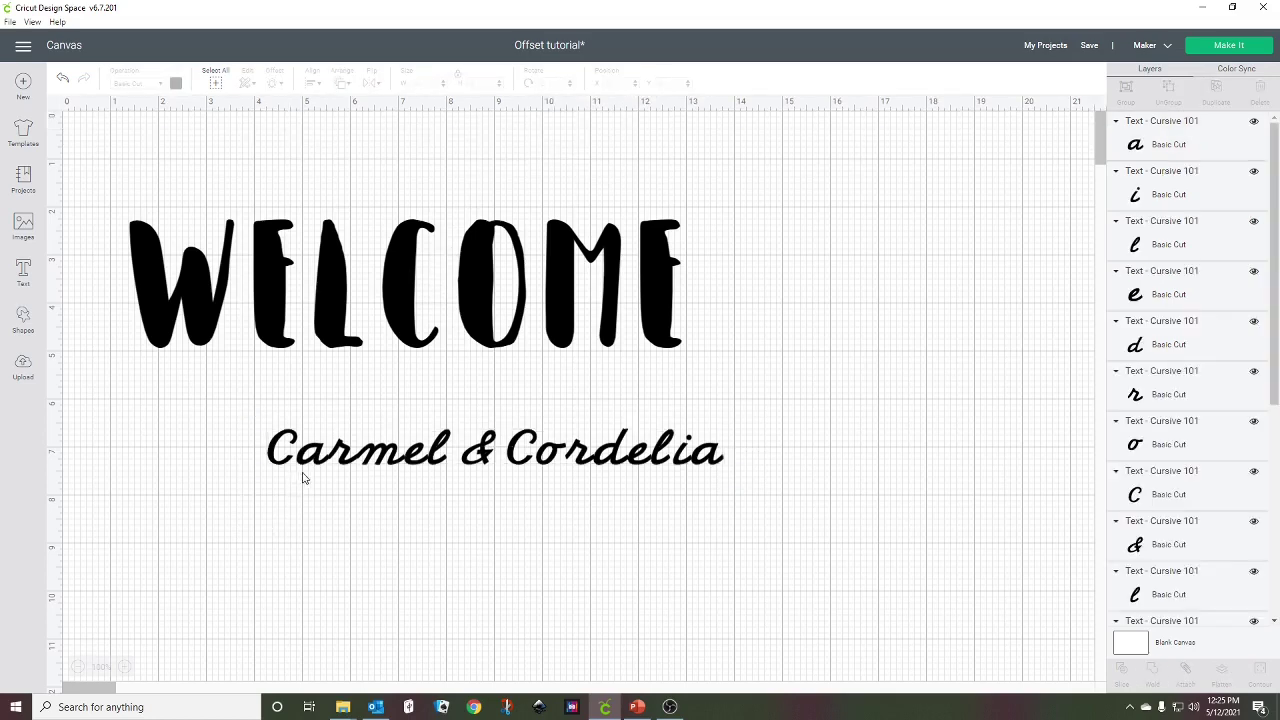
{"action": "left_click", "coordinate": [340, 450]}
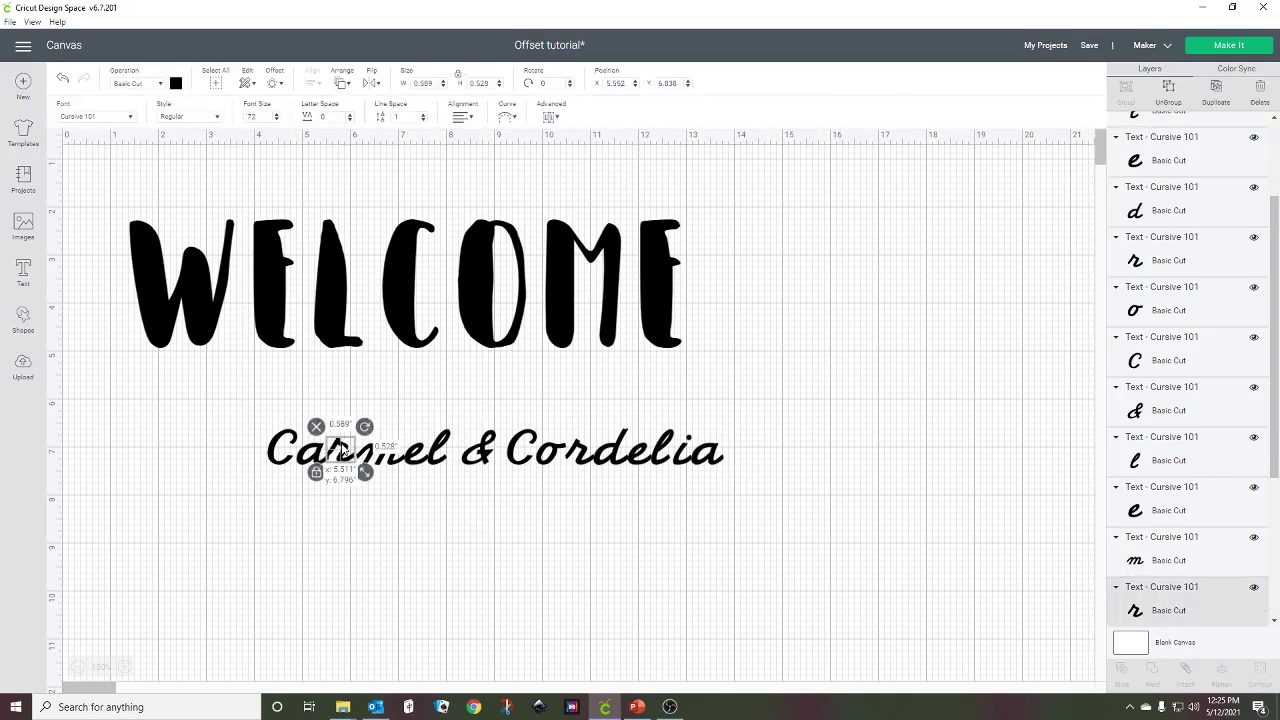
{"action": "left_click_drag", "start_coordinate": [341, 447], "coordinate": [341, 449]}
{"action": "left_click", "coordinate": [372, 452]}
{"action": "left_click_drag", "start_coordinate": [372, 456], "coordinate": [369, 457]}
{"action": "left_click", "coordinate": [416, 453]}
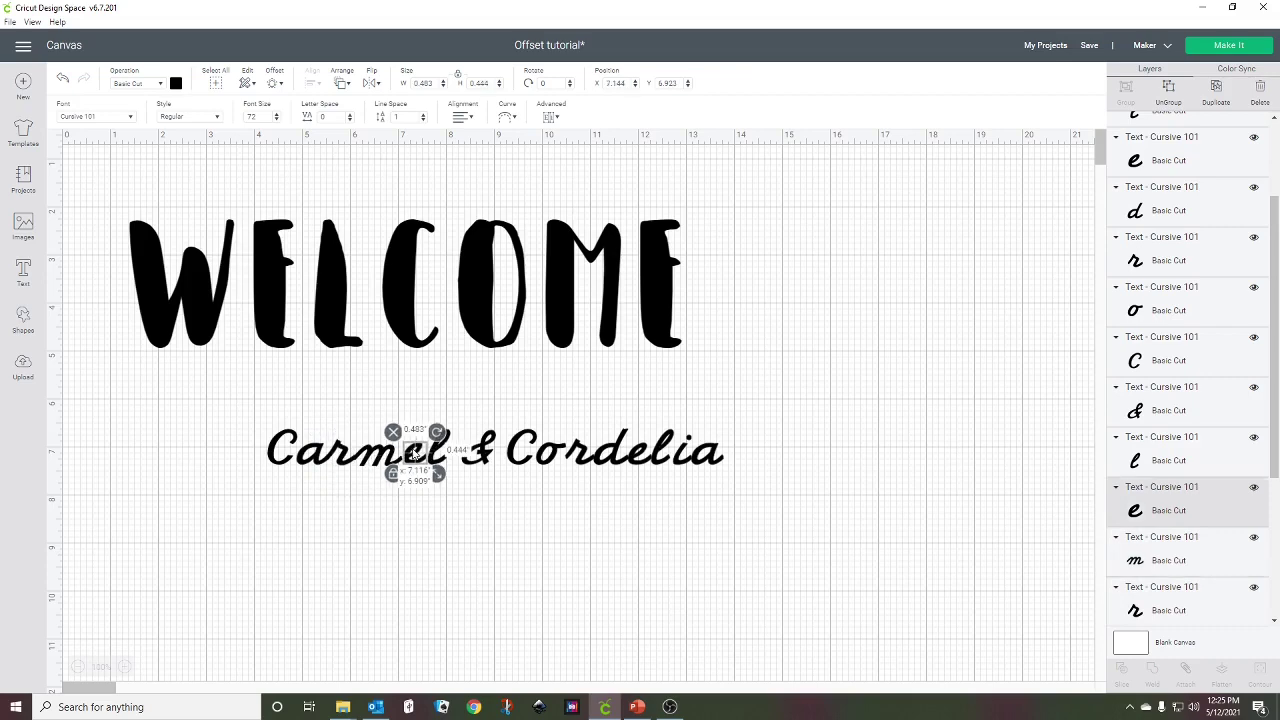
{"action": "left_click", "coordinate": [440, 451]}
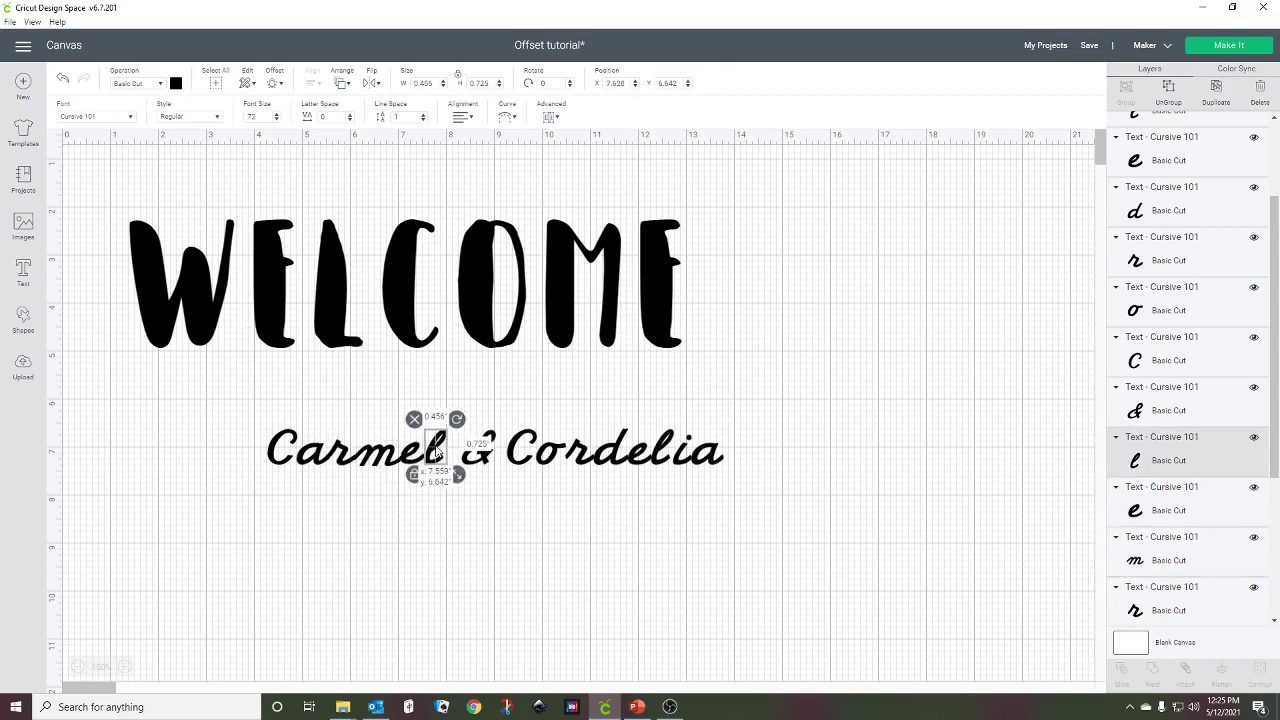
{"action": "left_click_drag", "start_coordinate": [446, 451], "coordinate": [437, 452]}
- Move Cordelia's e closer to the l, then select all the letters
{"action": "left_click", "coordinate": [683, 460]}
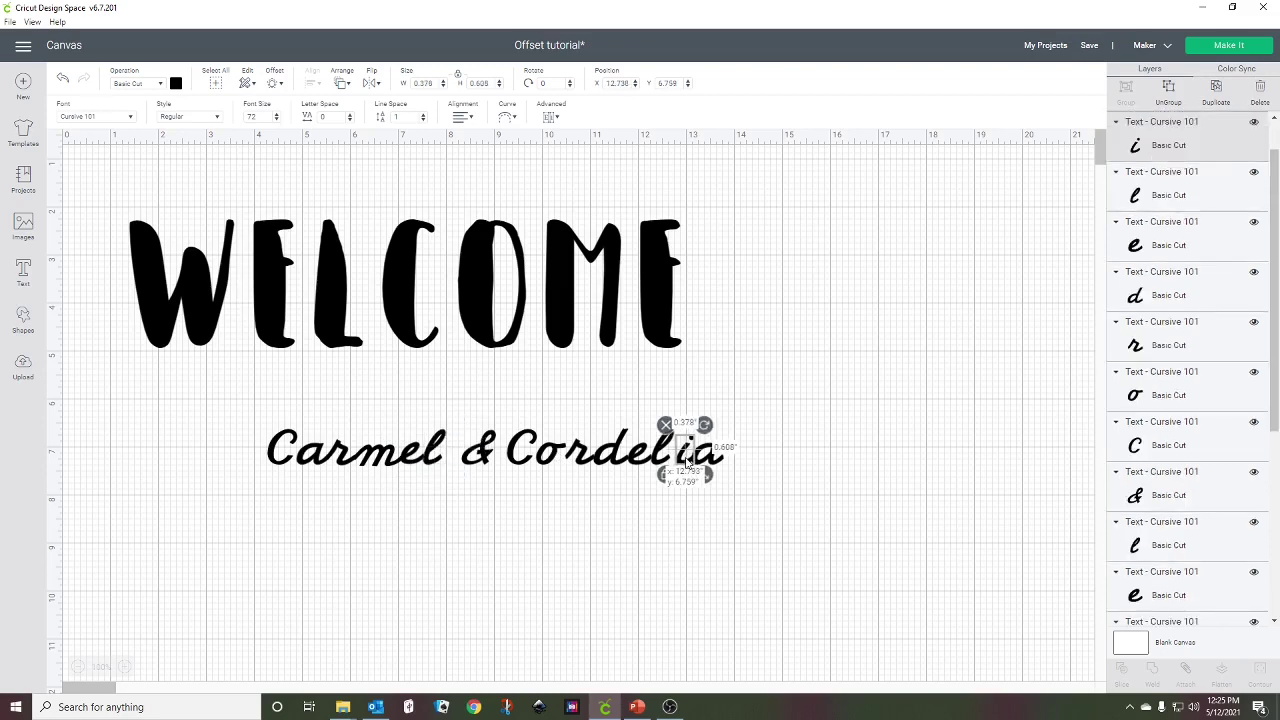
{"action": "left_click", "coordinate": [651, 465]}
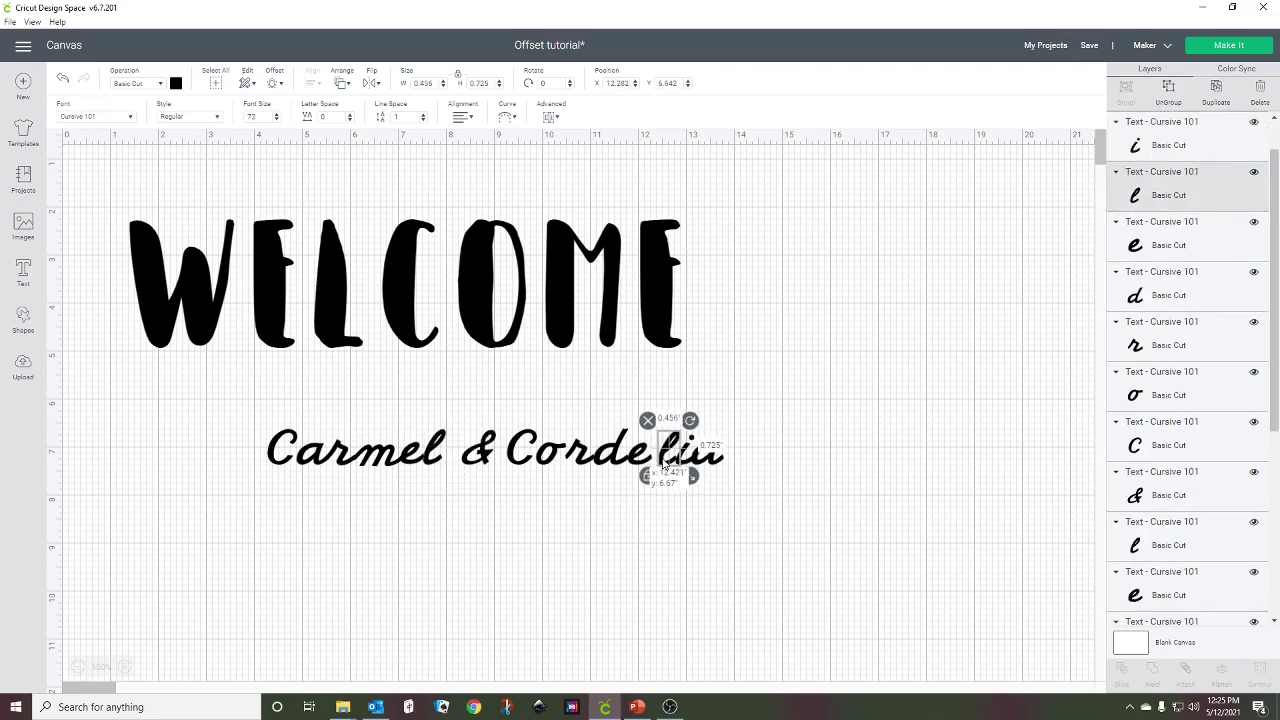
{"action": "left_click_drag", "start_coordinate": [637, 462], "coordinate": [542, 450]}
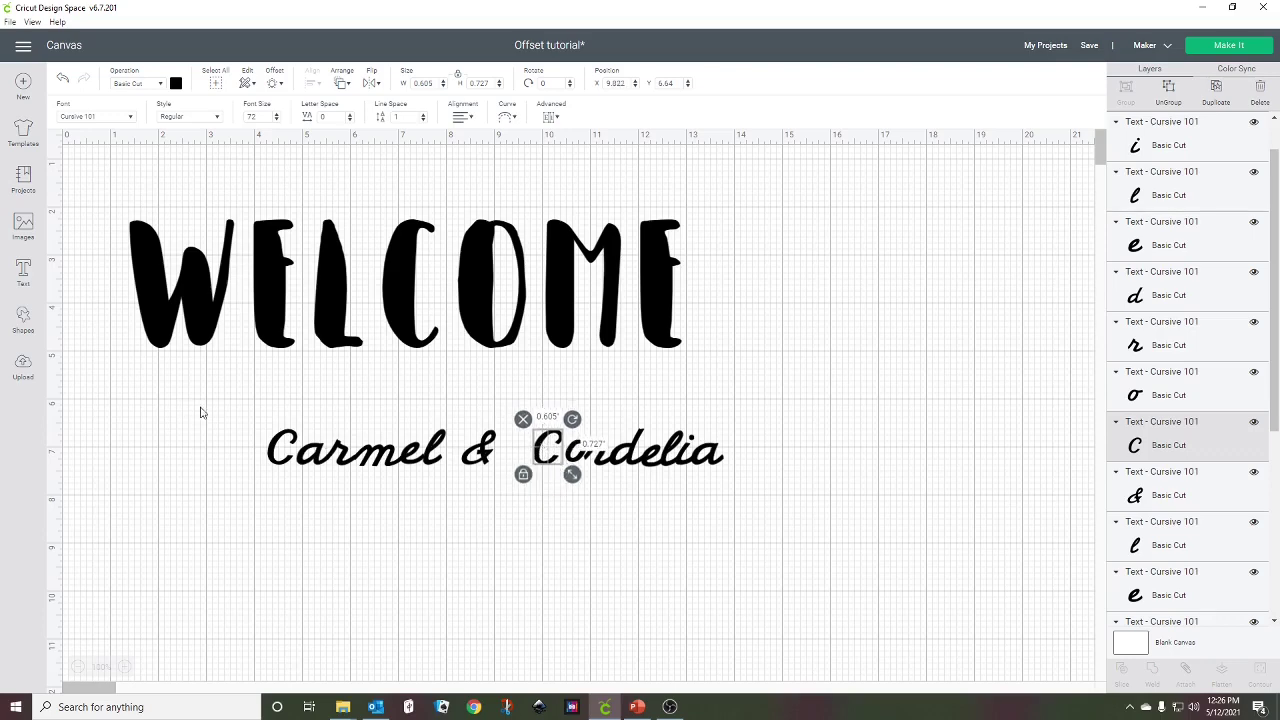
{"action": "left_click_drag", "start_coordinate": [205, 415], "coordinate": [824, 486]}
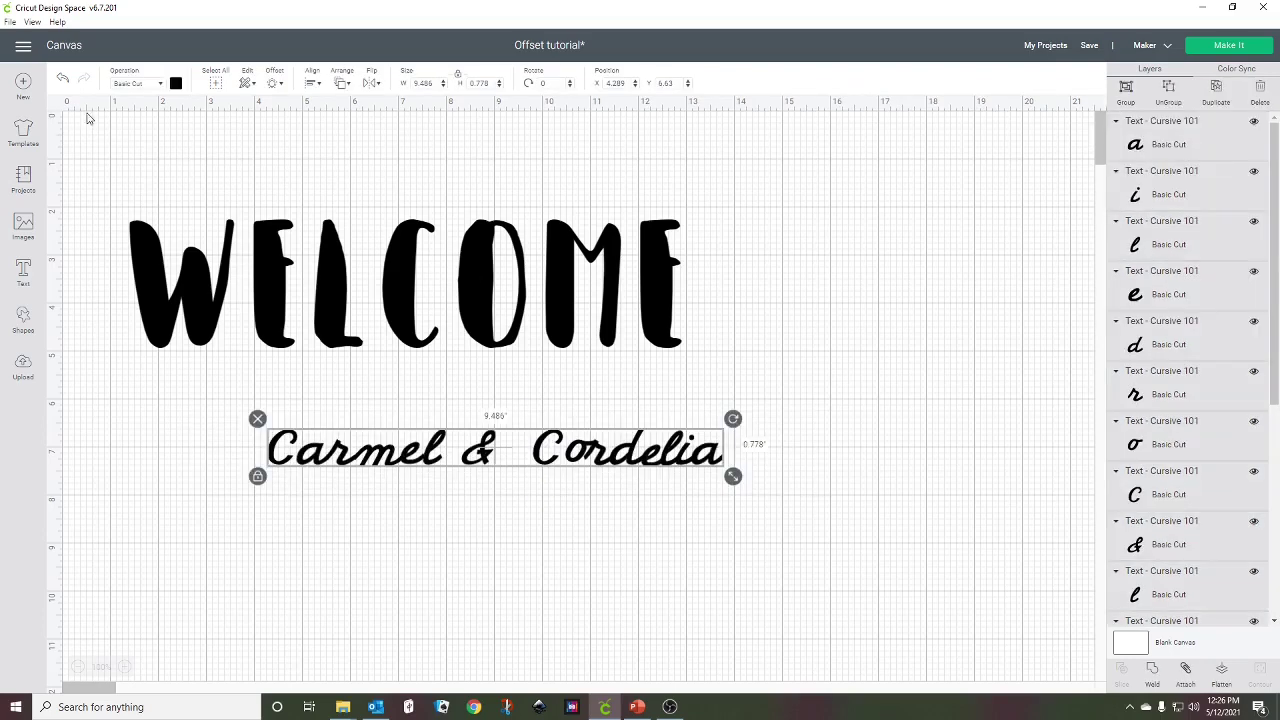
- Bottom-align the letters and weld them into a single shape
{"action": "left_click", "coordinate": [313, 84]}
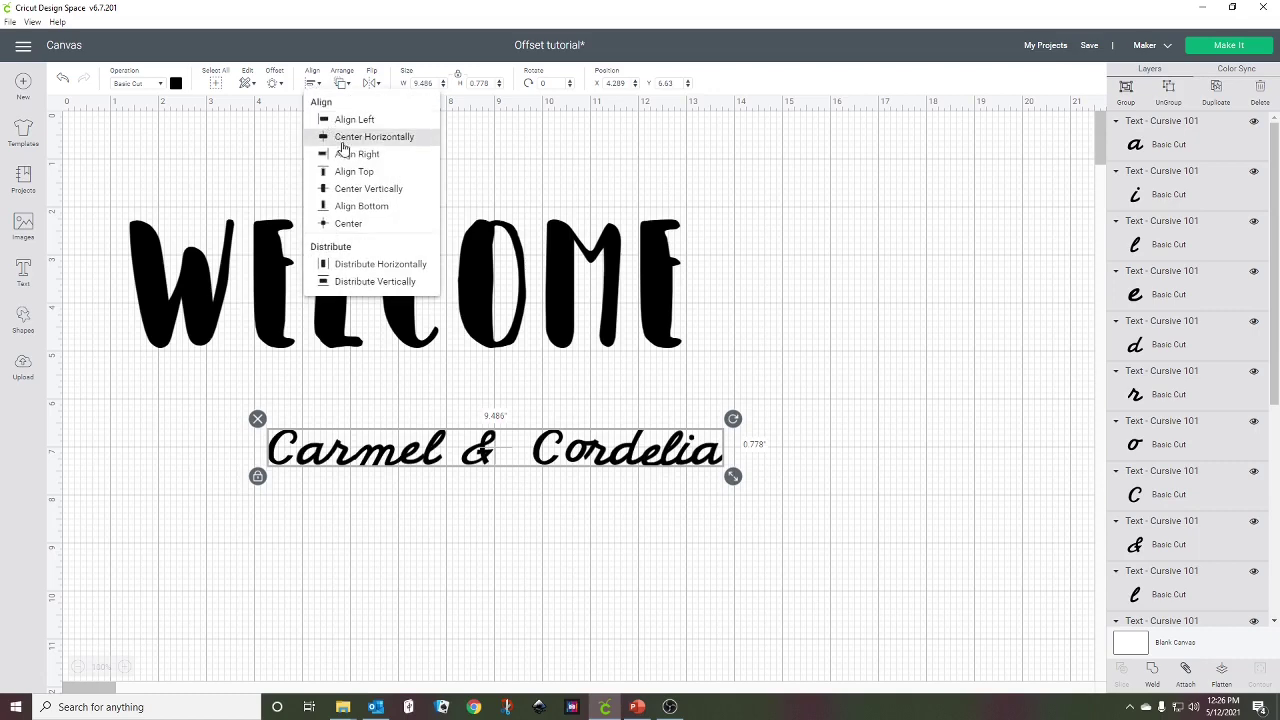
{"action": "left_click", "coordinate": [353, 207]}
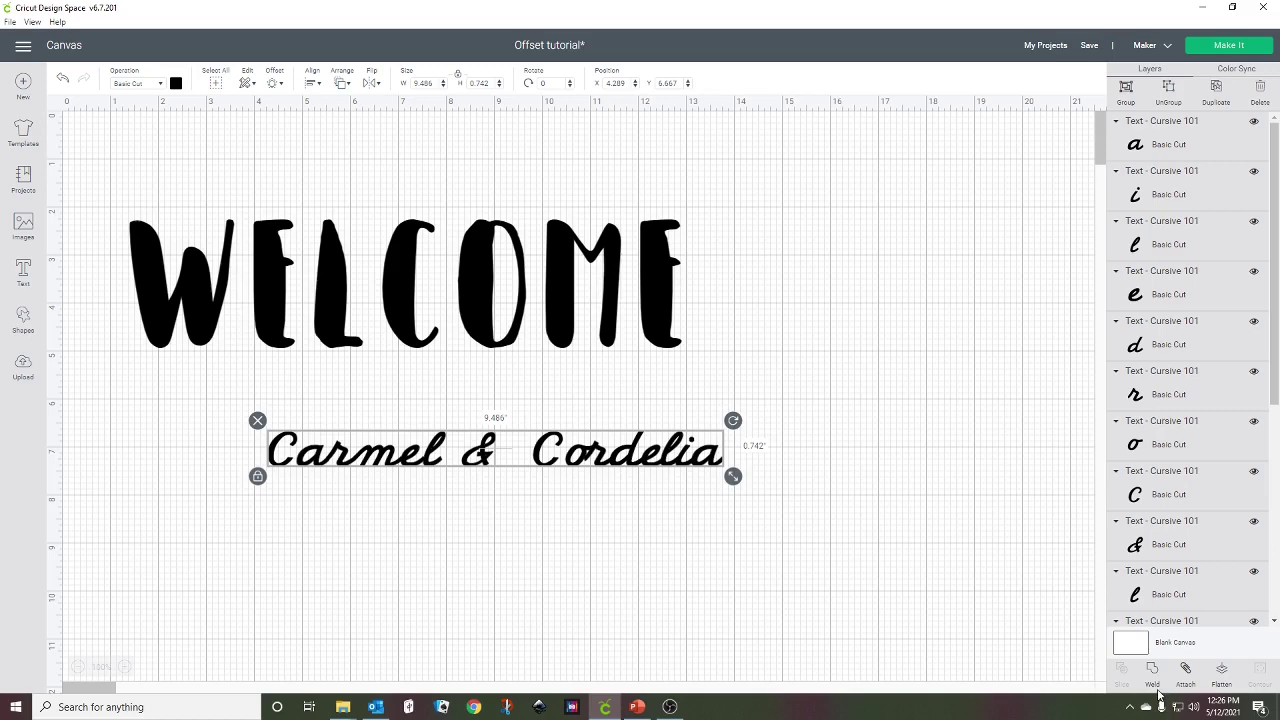
{"action": "key", "text": "Escape"}
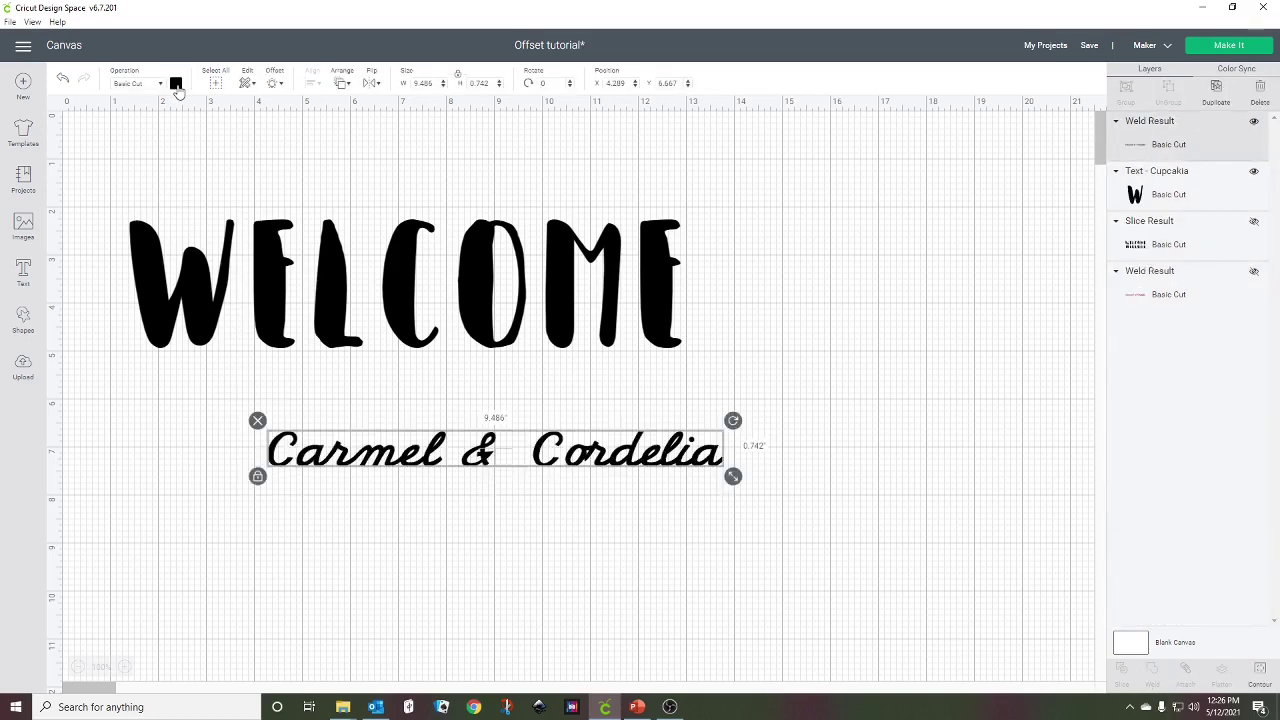
- Colour the welded Carmel & Cordelia red
{"action": "left_click", "coordinate": [176, 83]}
{"action": "left_click", "coordinate": [189, 145]}
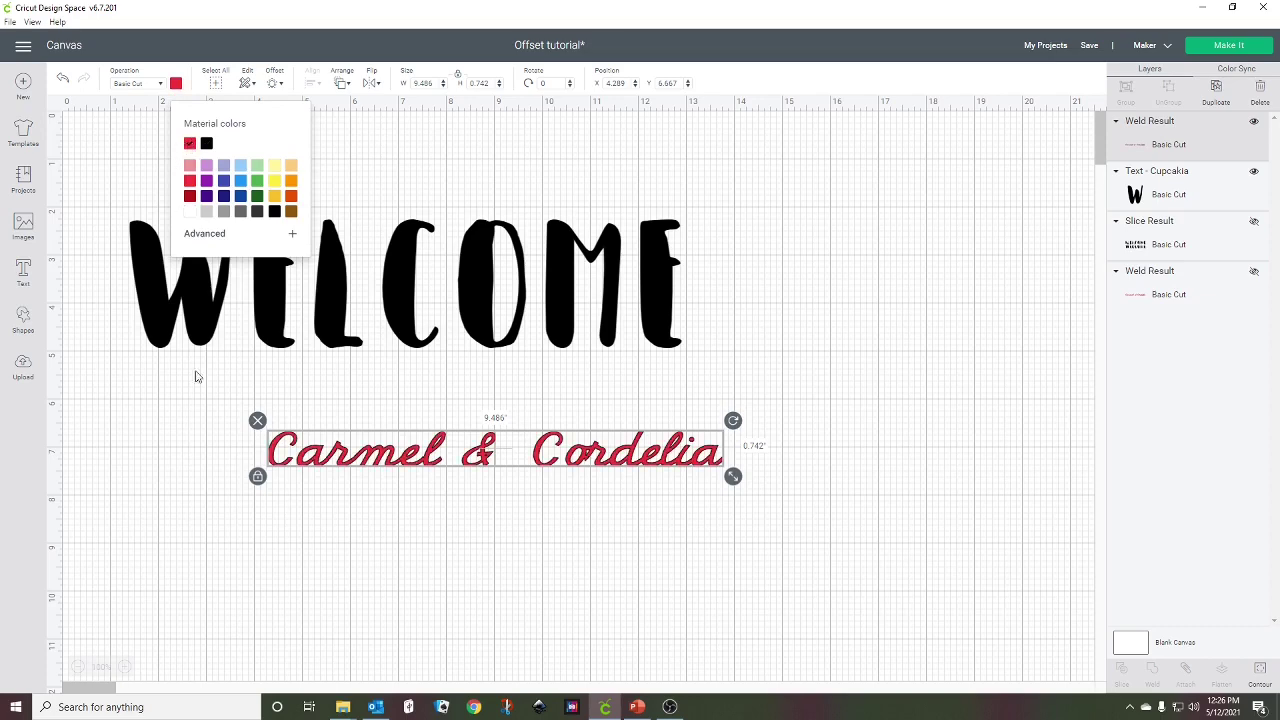
{"action": "left_click", "coordinate": [363, 531]}
- Resize WELCOME to 11.5 in wide and 6 in tall
{"action": "left_click", "coordinate": [274, 280]}
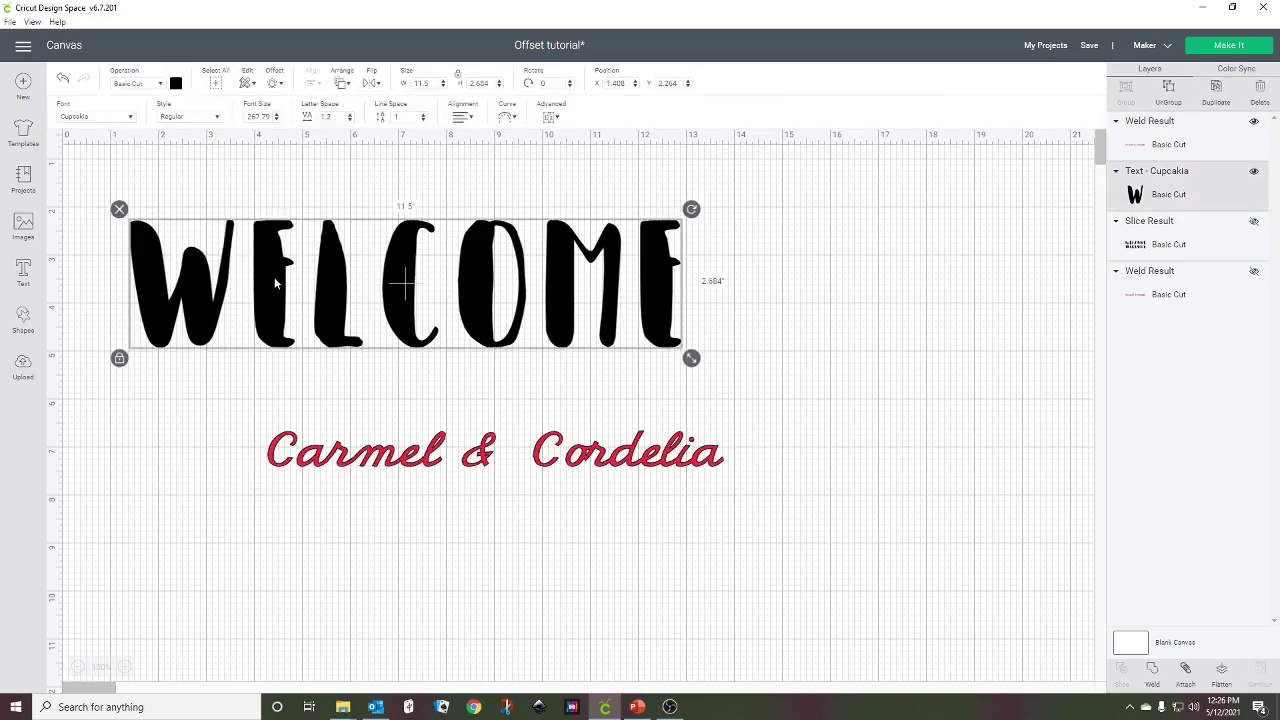
{"action": "left_click_drag", "start_coordinate": [691, 356], "coordinate": [666, 371]}
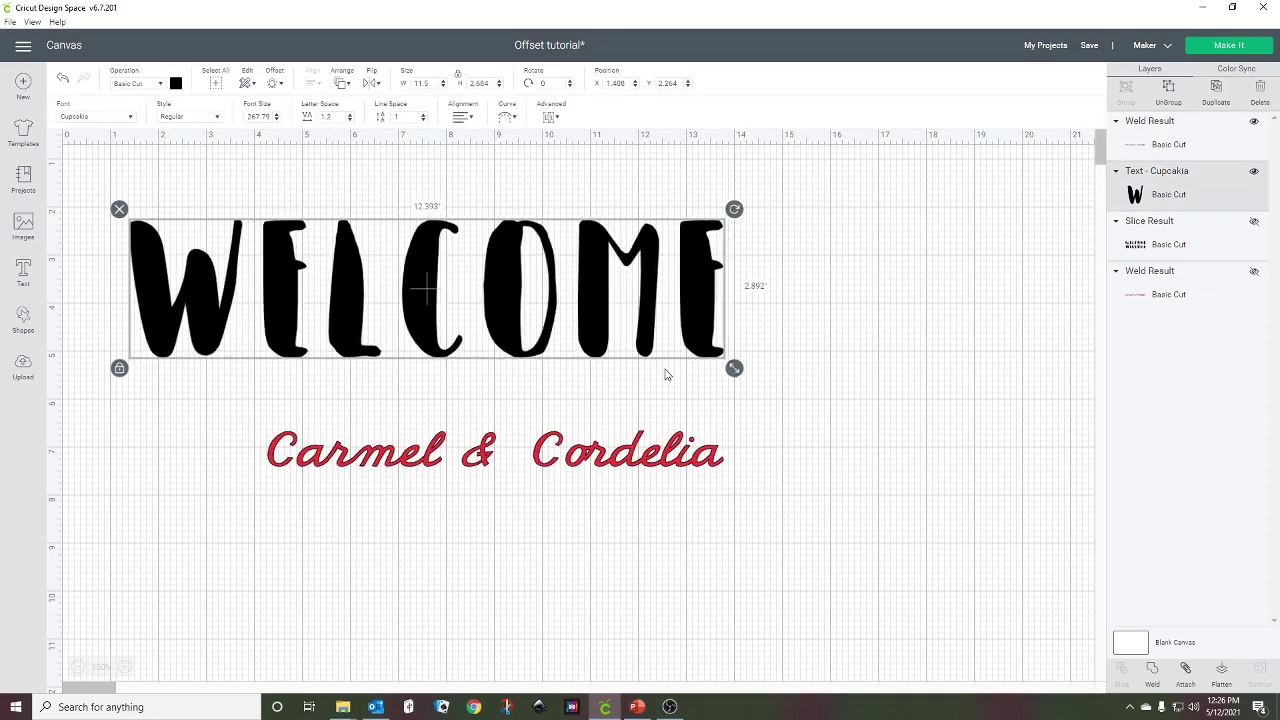
{"action": "double_click", "coordinate": [437, 83]}
{"action": "type", "text": "1"}
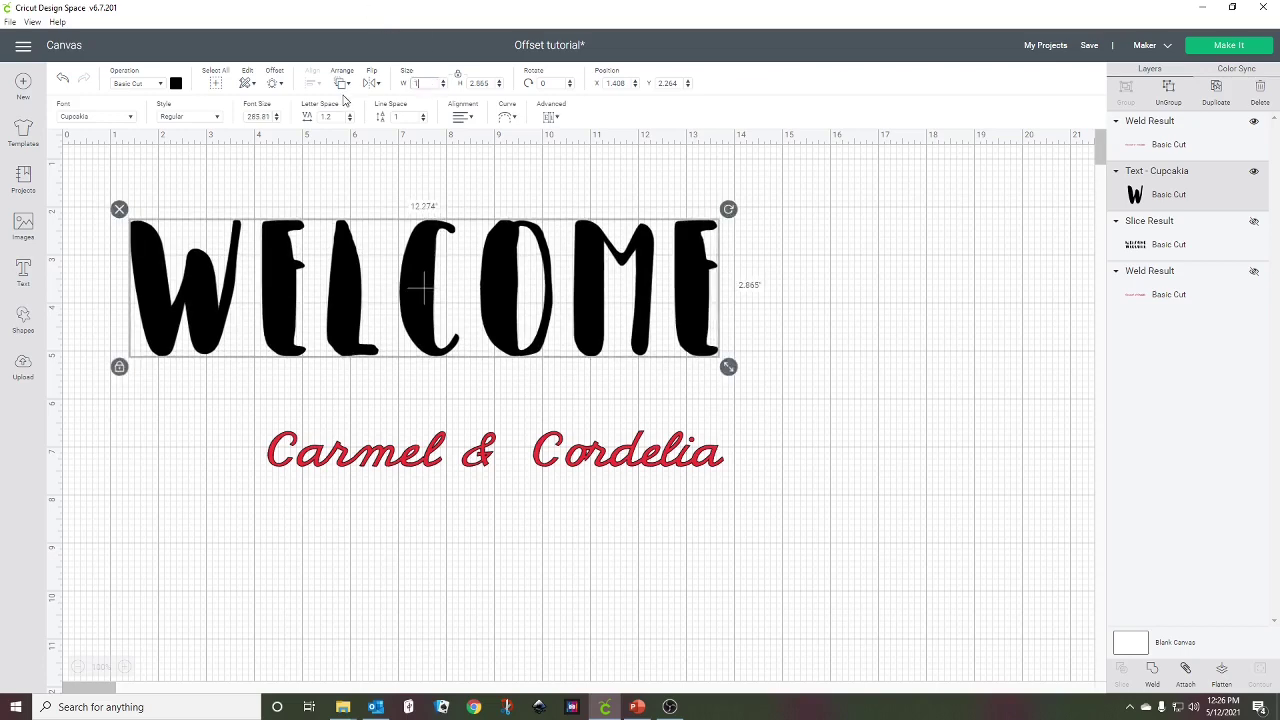
{"action": "type", "text": "1.5"}
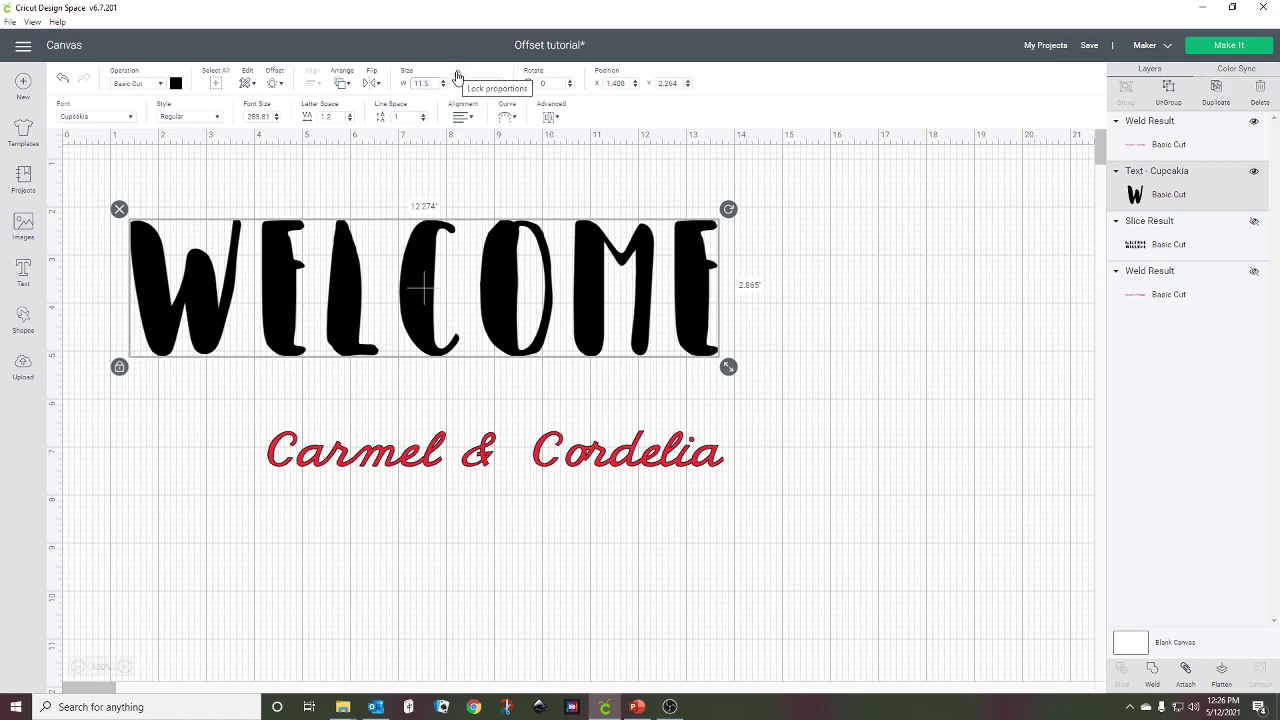
{"action": "key", "text": "Return"}
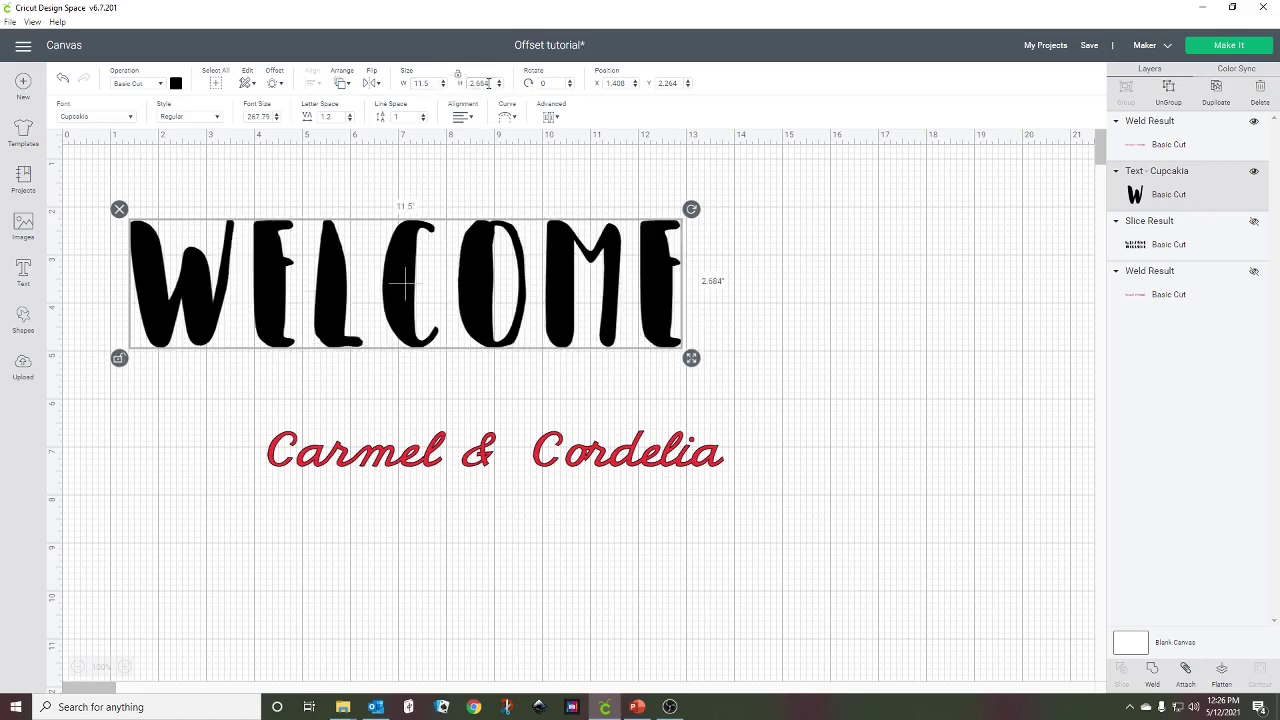
{"action": "double_click", "coordinate": [487, 83]}
{"action": "type", "text": "6"}
{"action": "key", "text": "Return"}
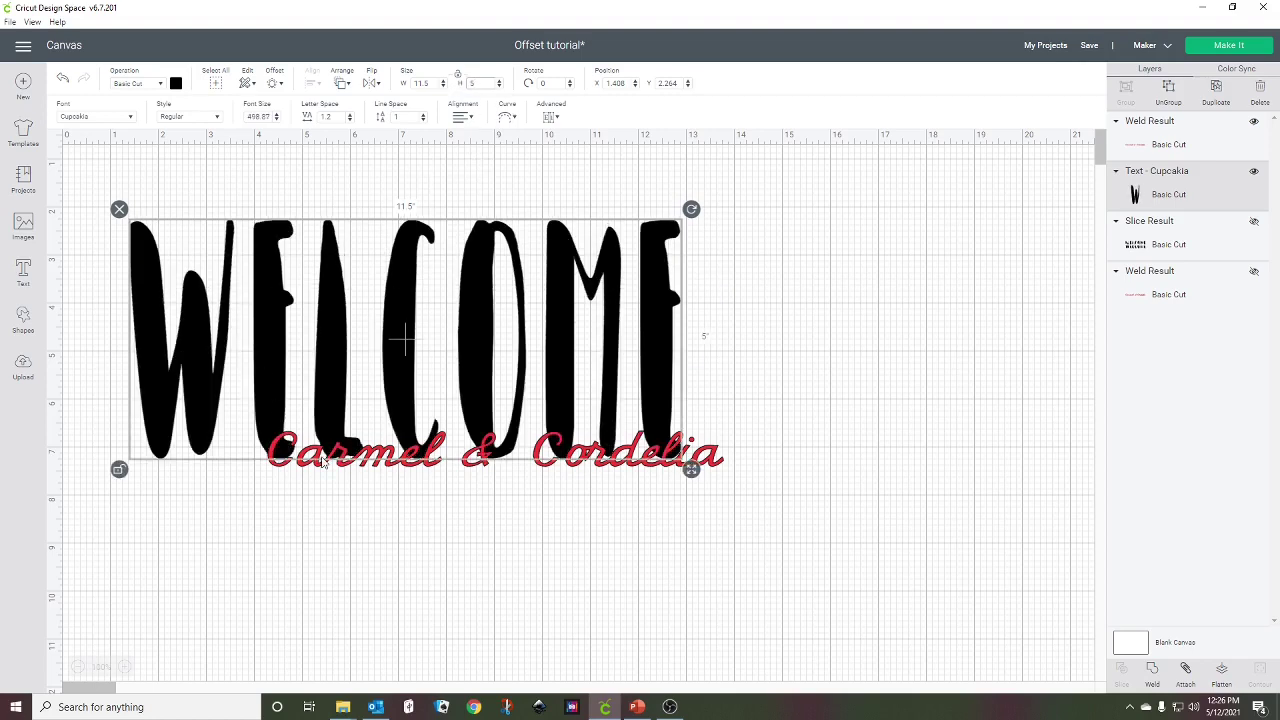
- Widen Carmel & Cordelia to about 11.2 in and place it below WELCOME
{"action": "left_click_drag", "start_coordinate": [322, 460], "coordinate": [201, 335]}
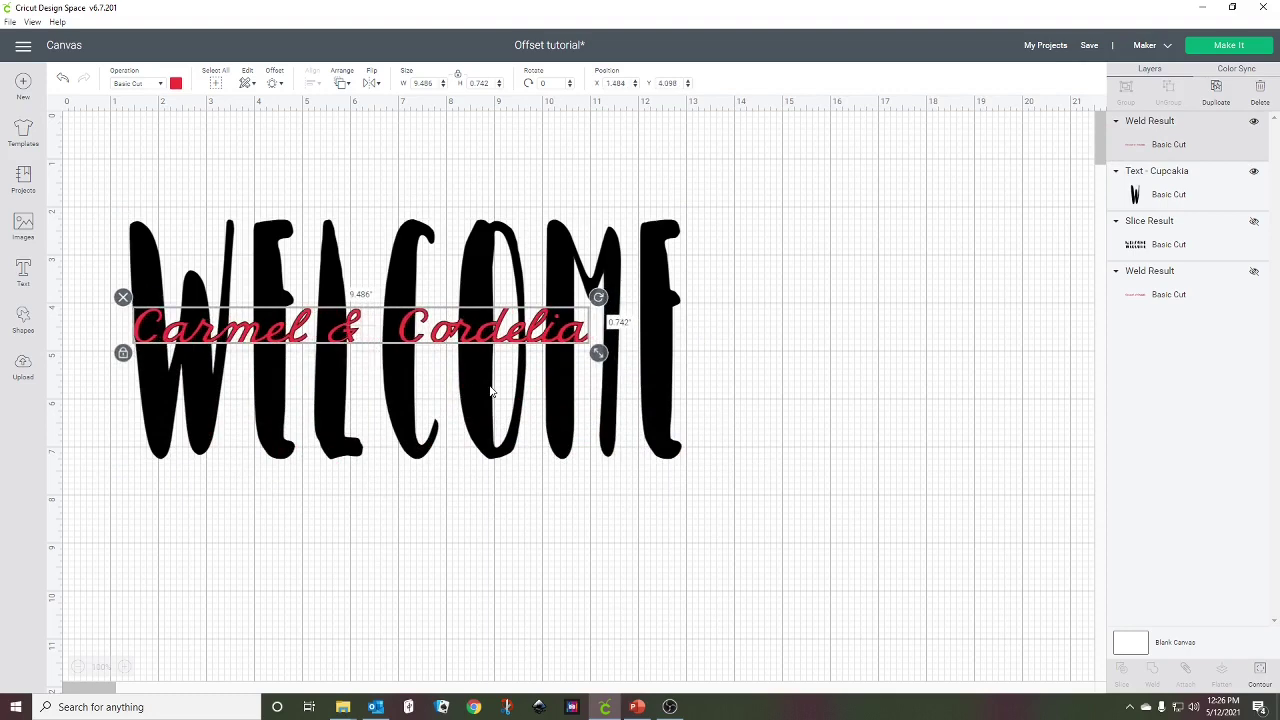
{"action": "left_click_drag", "start_coordinate": [598, 353], "coordinate": [685, 358]}
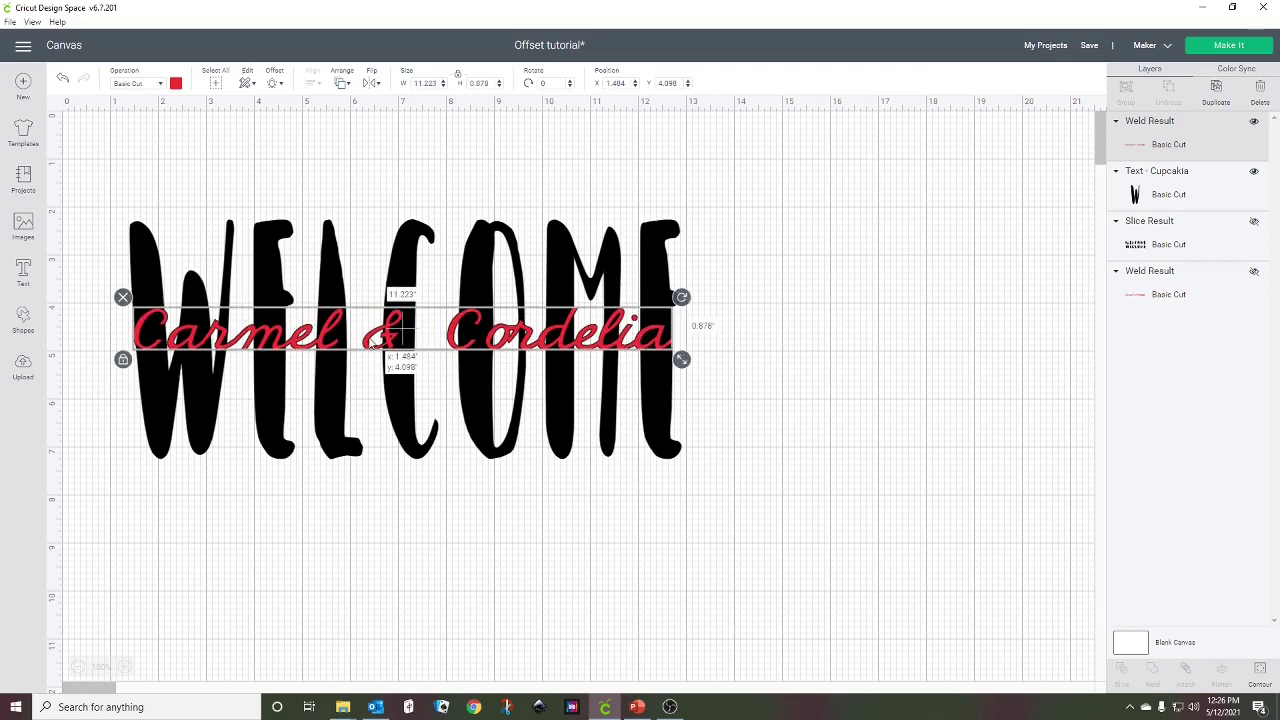
{"action": "left_click_drag", "start_coordinate": [373, 340], "coordinate": [364, 529]}
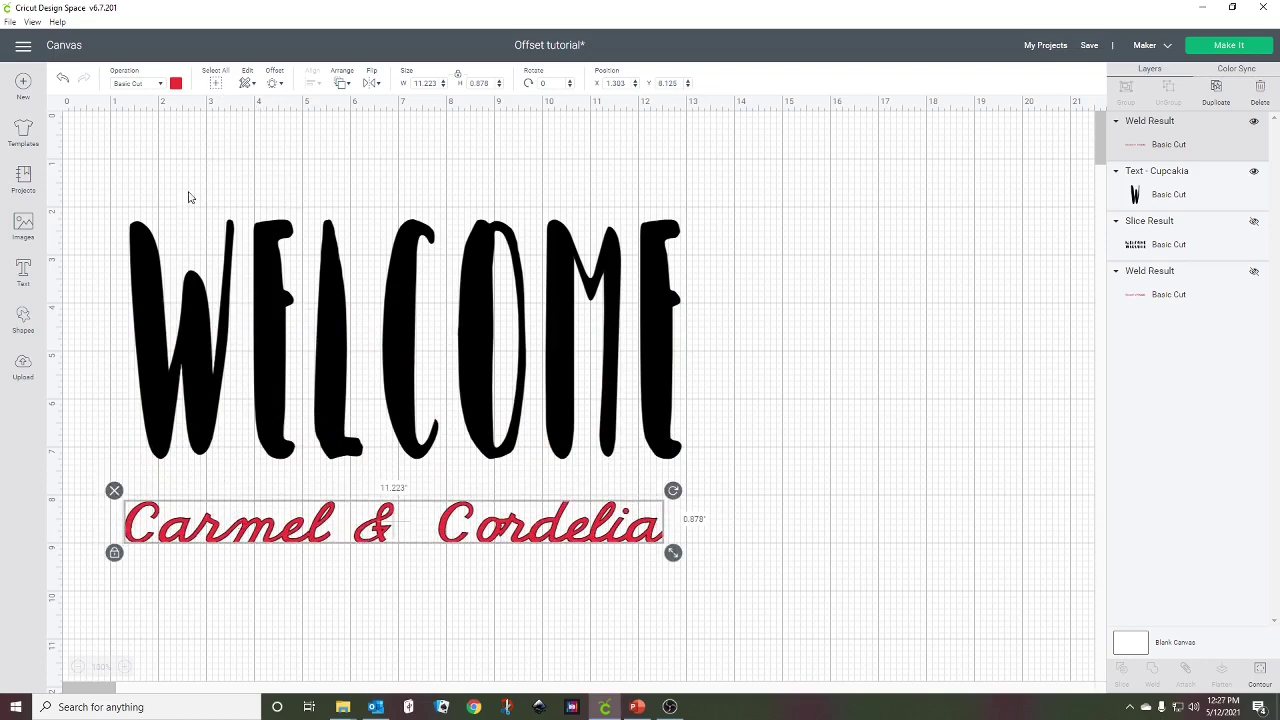
- Add a 0.1 in offset around the red name and drag the name away from it
{"action": "left_click", "coordinate": [273, 84]}
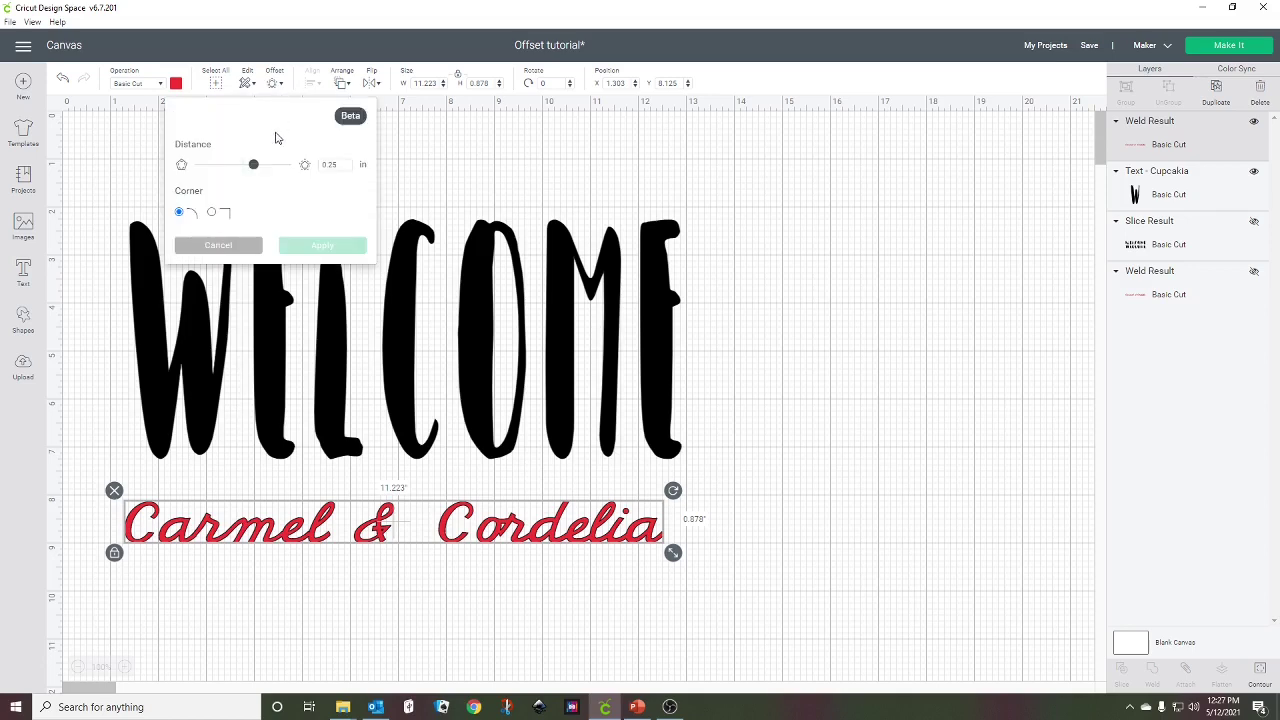
{"action": "left_click", "coordinate": [315, 165]}
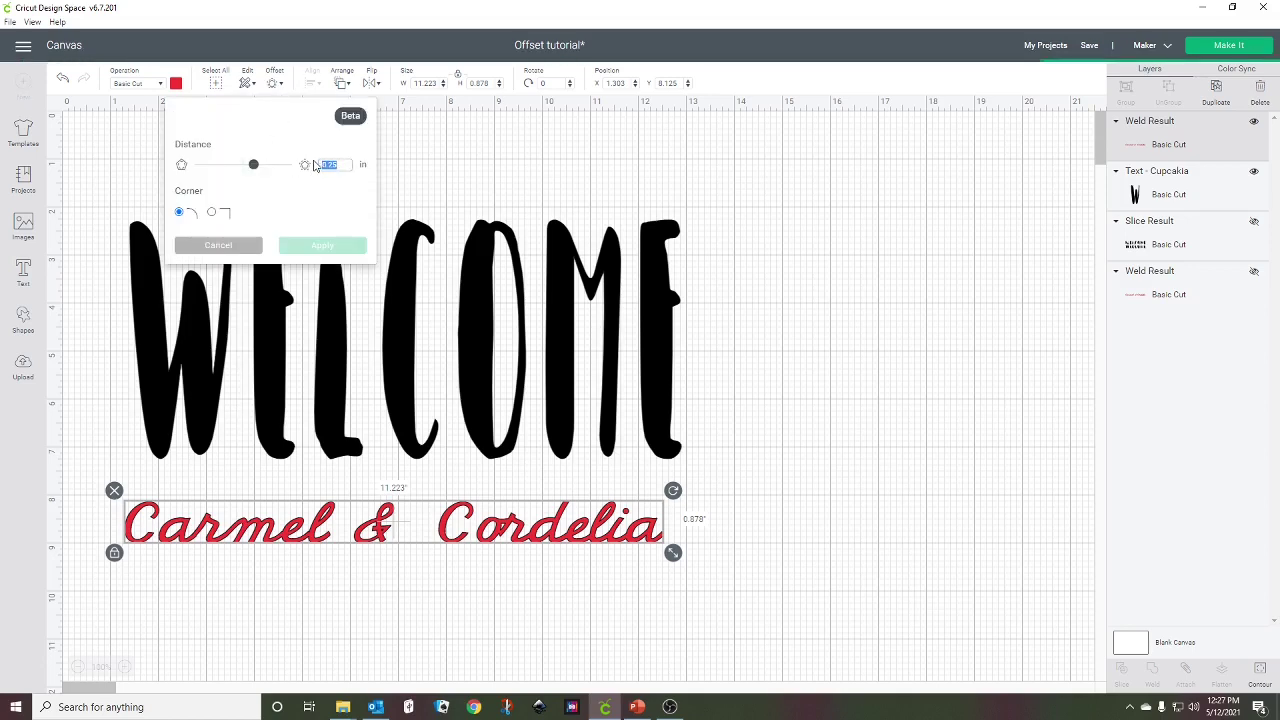
{"action": "key", "text": "Down"}
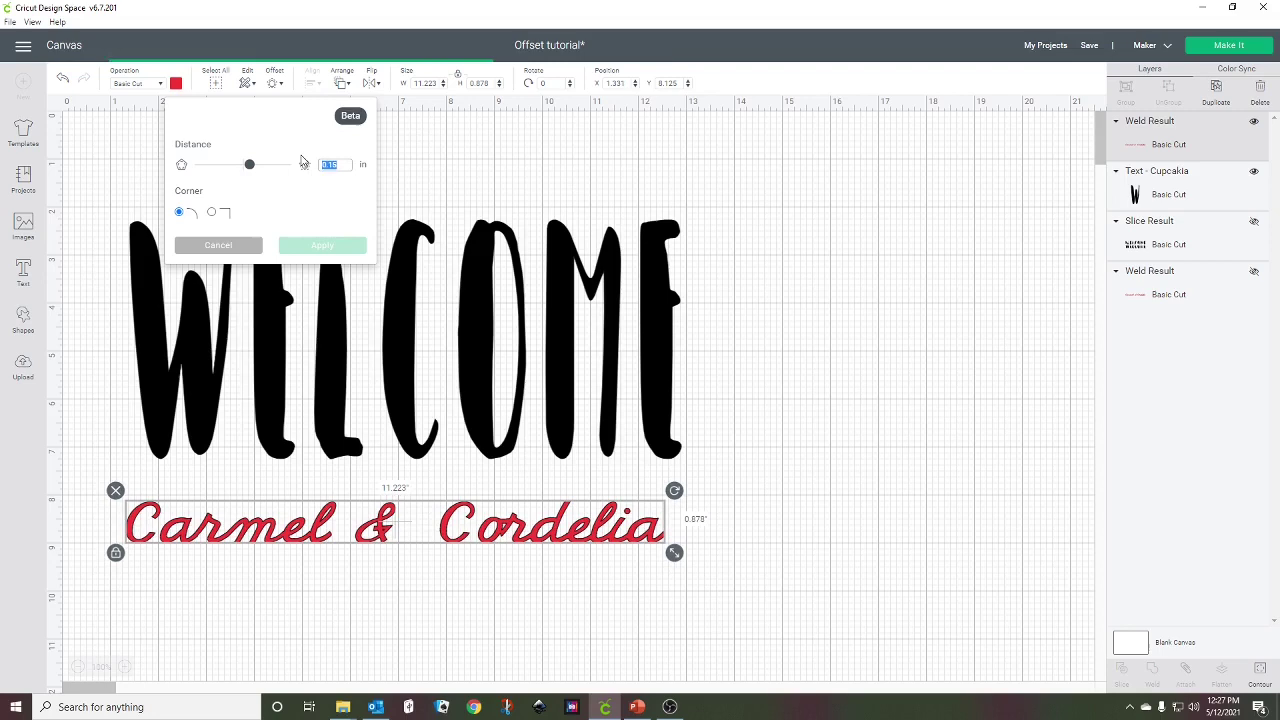
{"action": "type", "text": "0.1"}
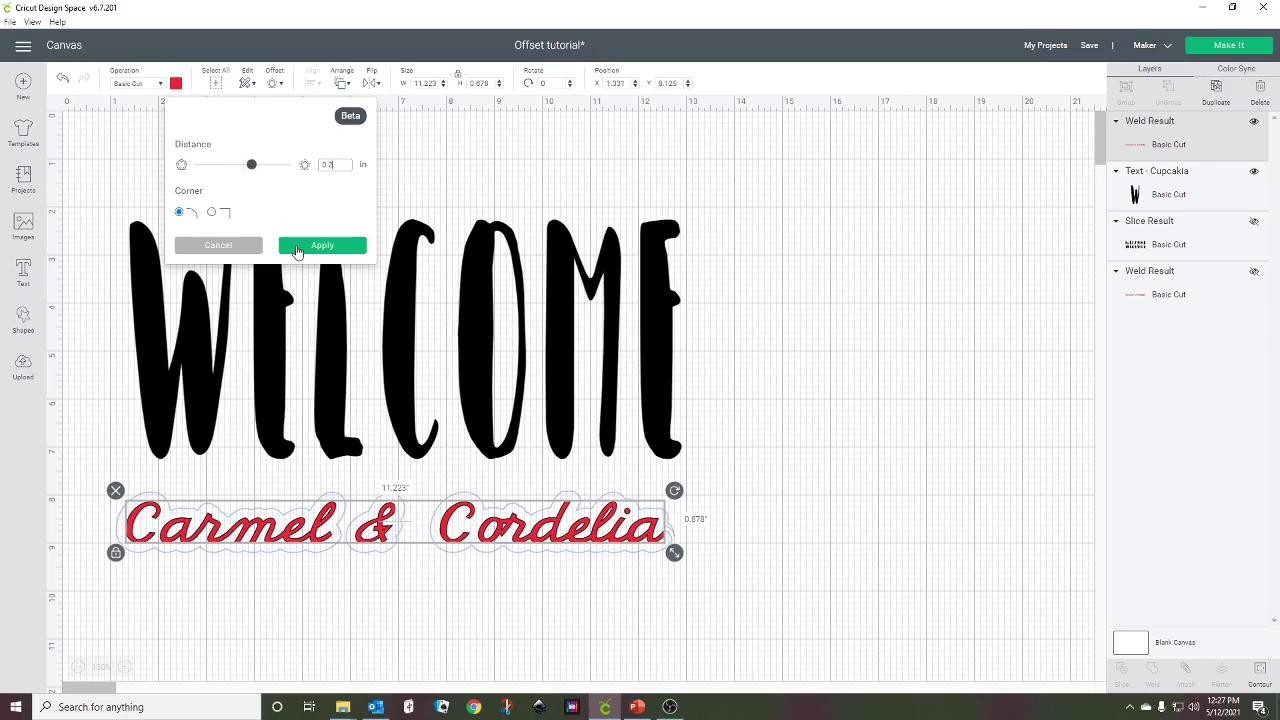
{"action": "left_click", "coordinate": [297, 248]}
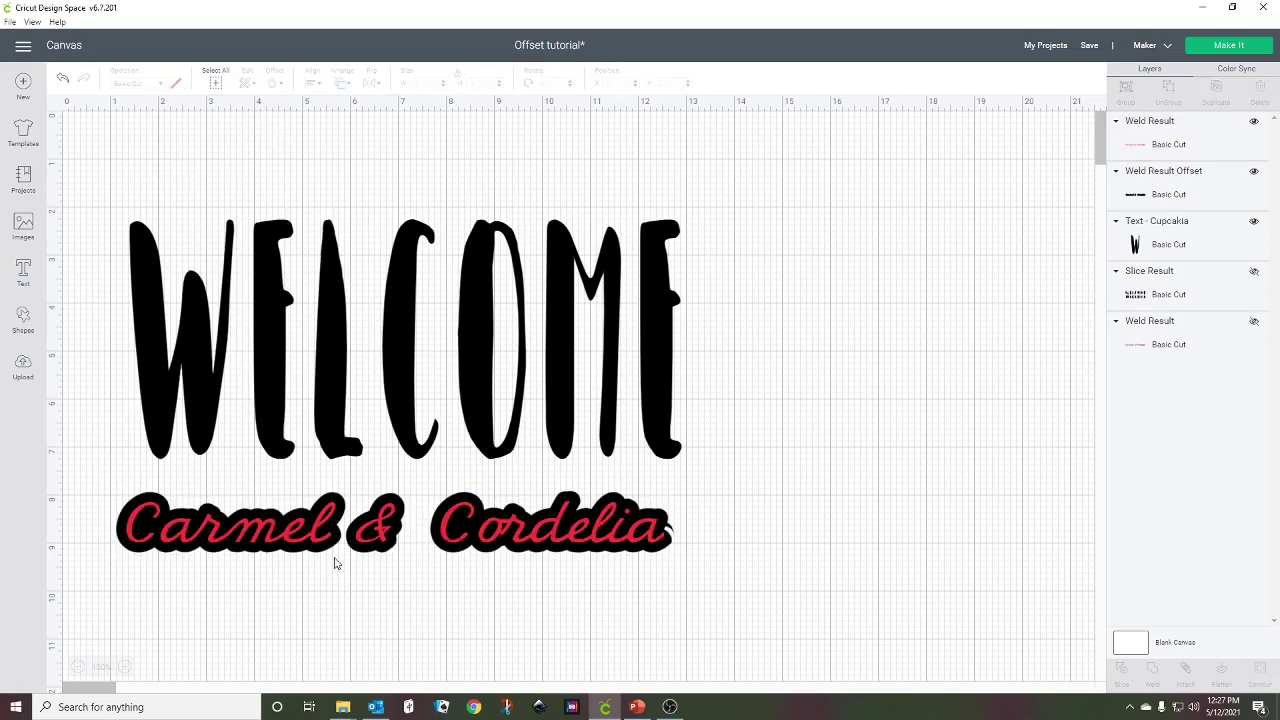
{"action": "left_click_drag", "start_coordinate": [321, 545], "coordinate": [357, 660]}
- Colour the offset red, place it across WELCOME's middle, and select both shapes
{"action": "left_click", "coordinate": [250, 518]}
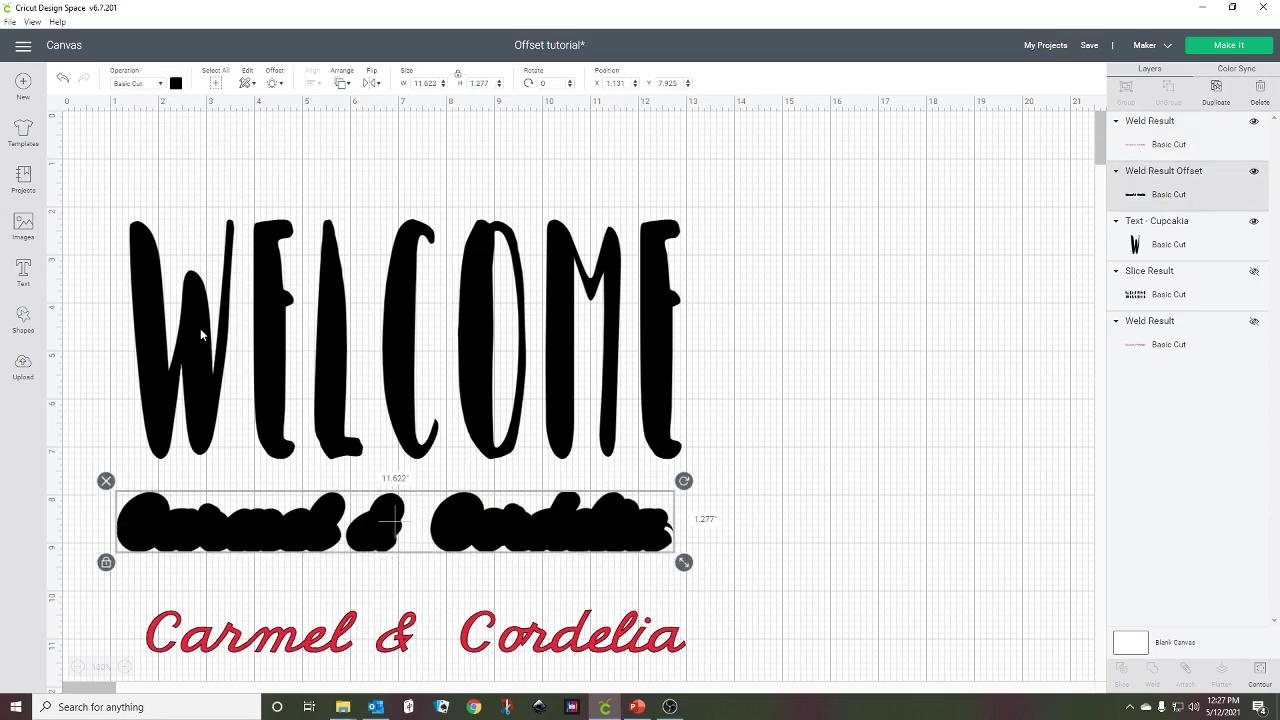
{"action": "left_click", "coordinate": [176, 83]}
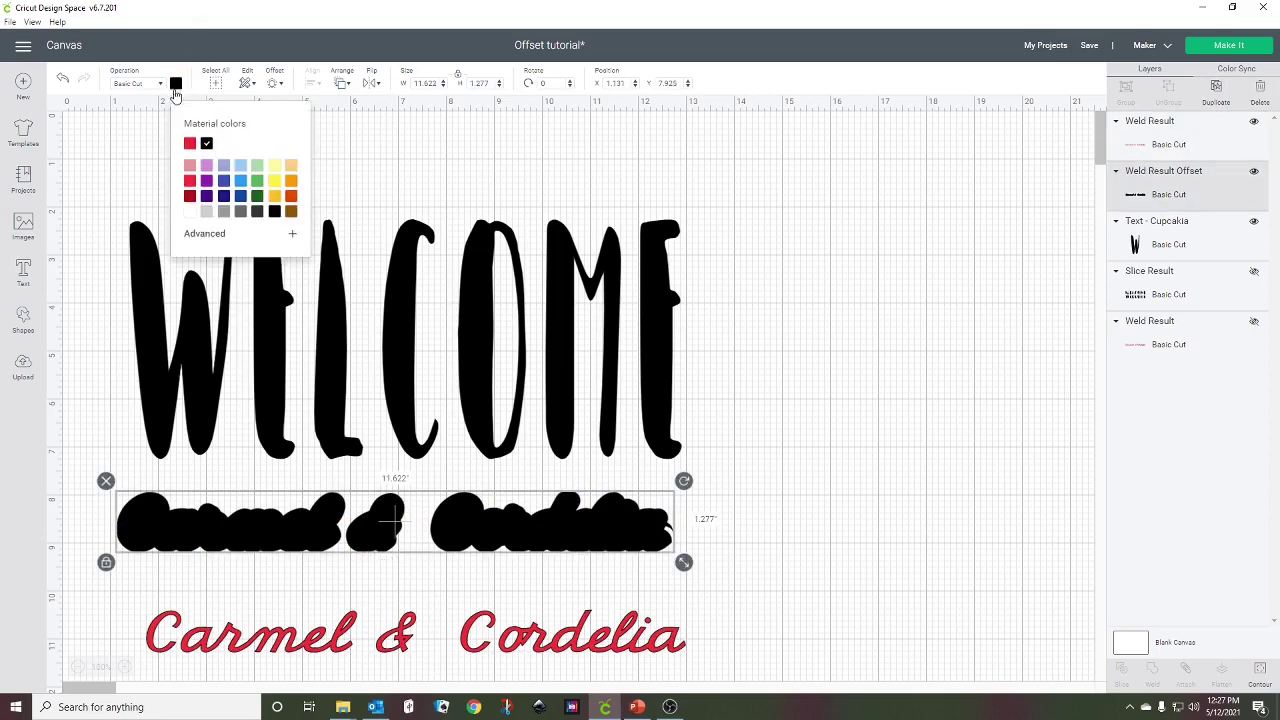
{"action": "left_click", "coordinate": [190, 143]}
{"action": "left_click_drag", "start_coordinate": [216, 544], "coordinate": [228, 369]}
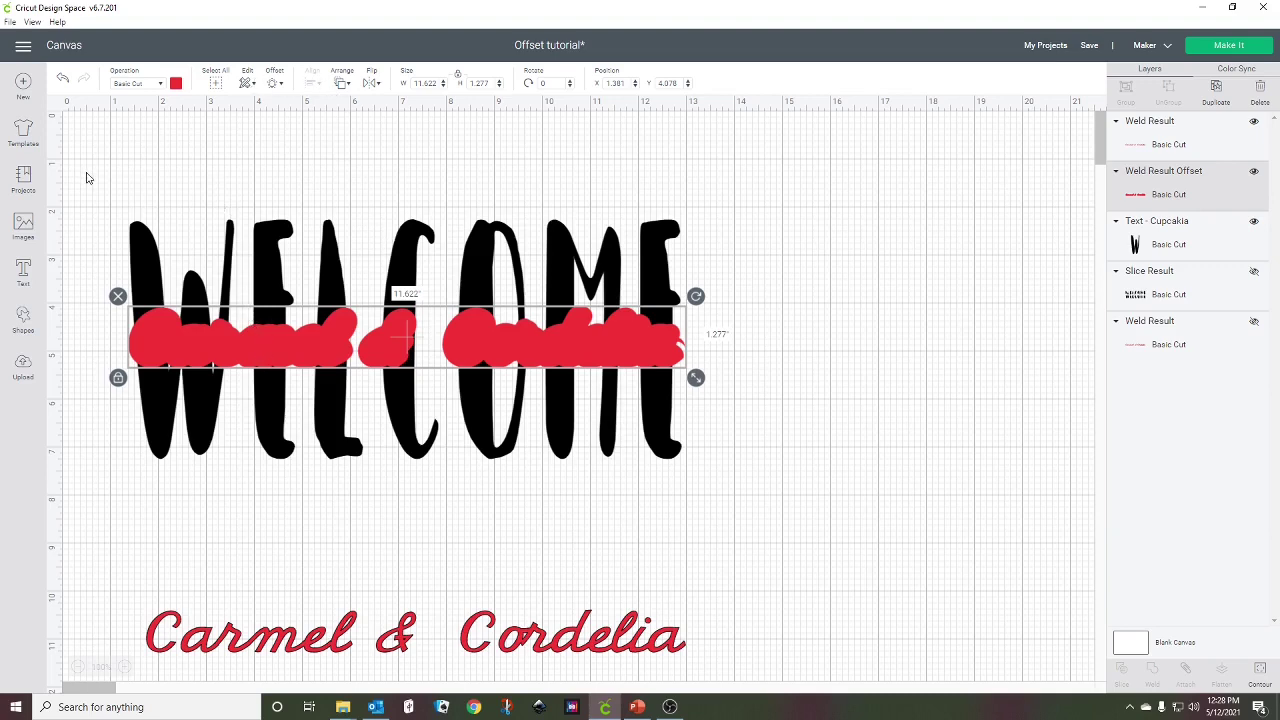
{"action": "left_click_drag", "start_coordinate": [86, 178], "coordinate": [293, 372]}
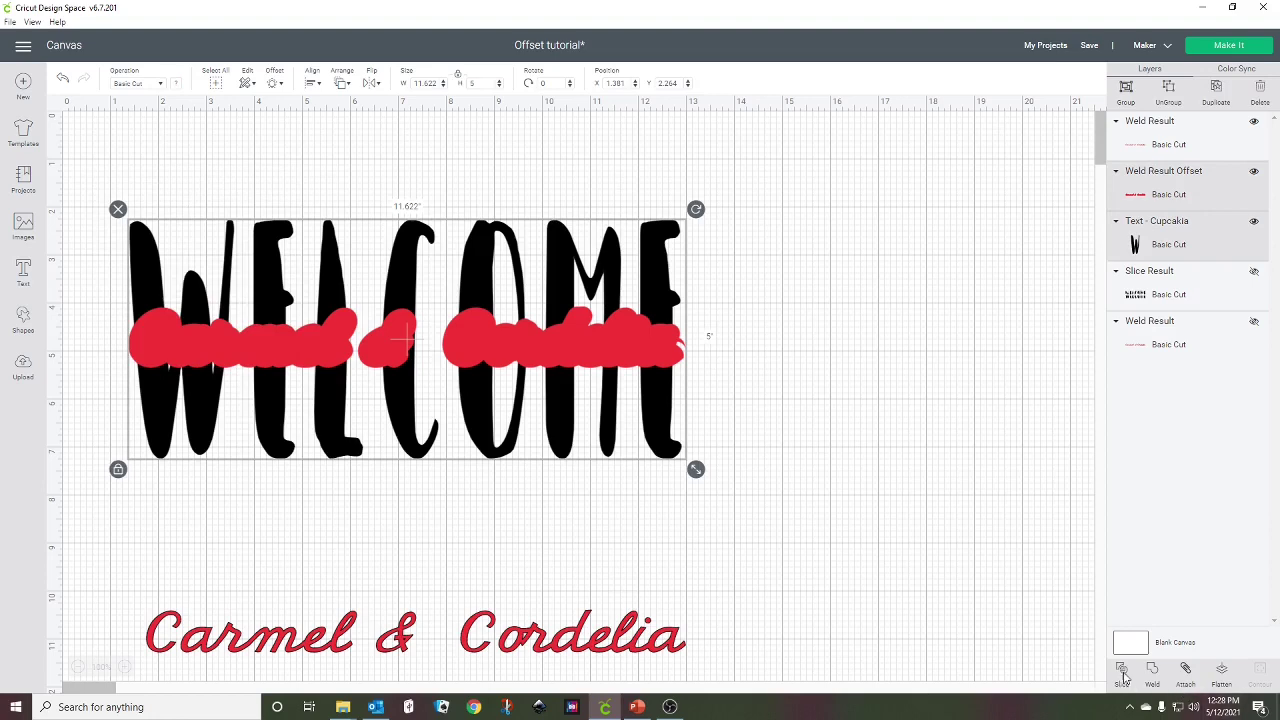
- Slice WELCOME with the red offset shape, delete the leftovers, and place Carmel & Cordelia in the gap
{"action": "left_click", "coordinate": [213, 572]}
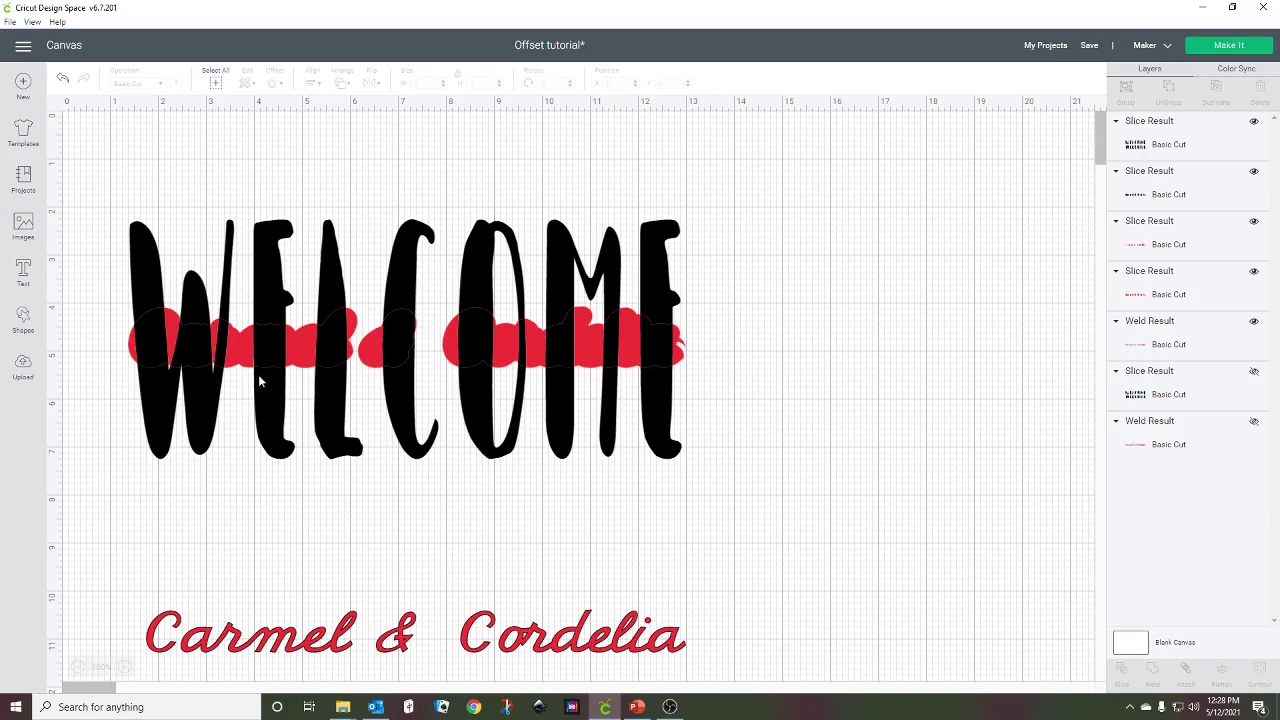
{"action": "left_click_drag", "start_coordinate": [260, 352], "coordinate": [650, 352]}
{"action": "left_click", "coordinate": [305, 349]}
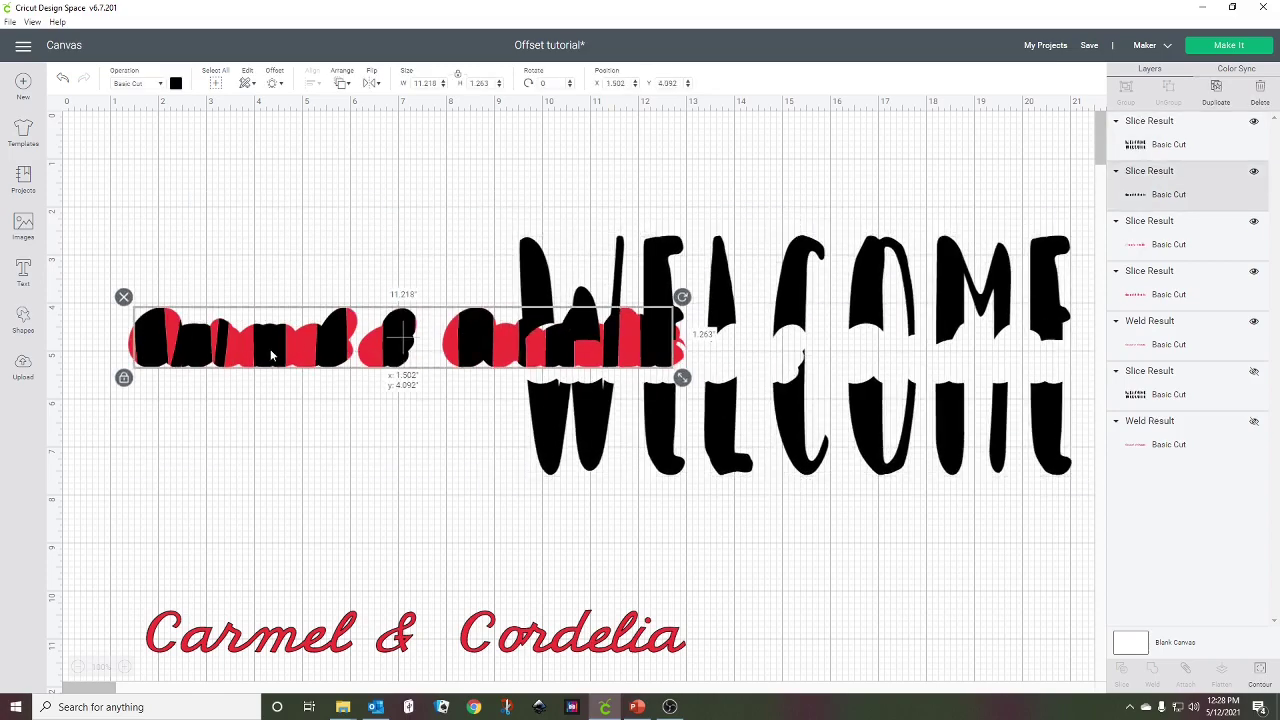
{"action": "left_click_drag", "start_coordinate": [90, 306], "coordinate": [224, 369]}
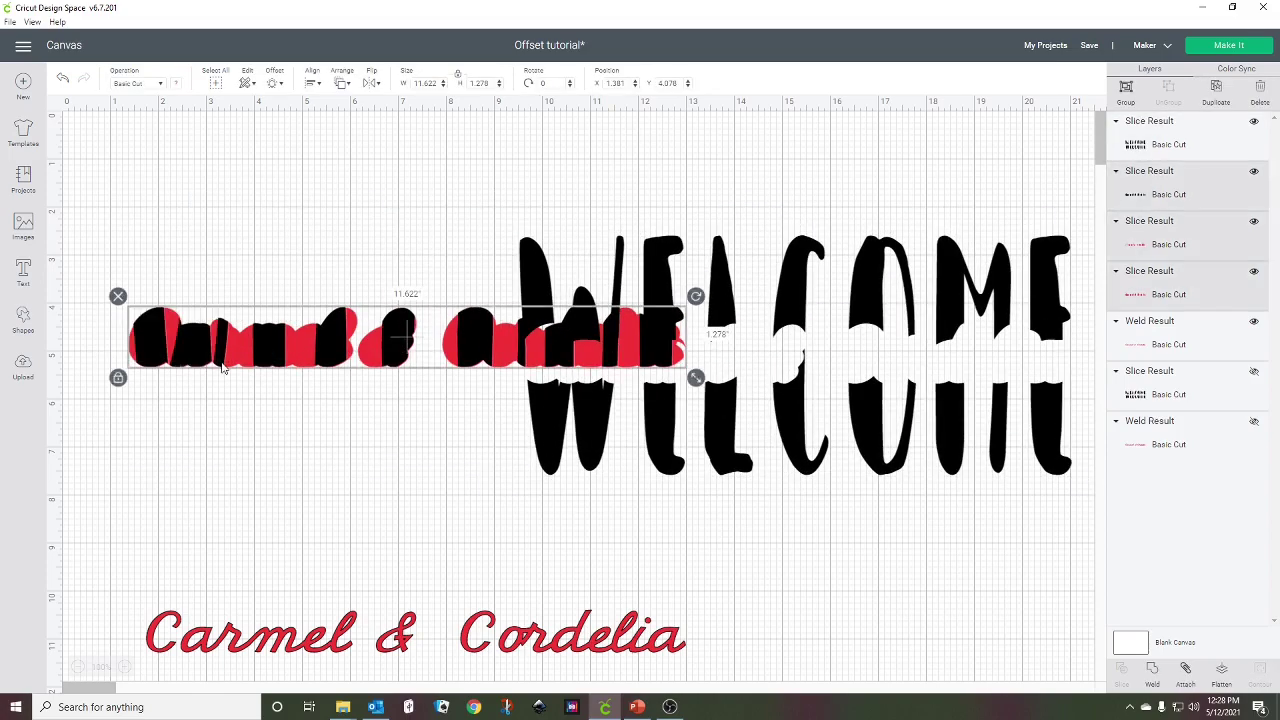
{"action": "key", "text": "Delete"}
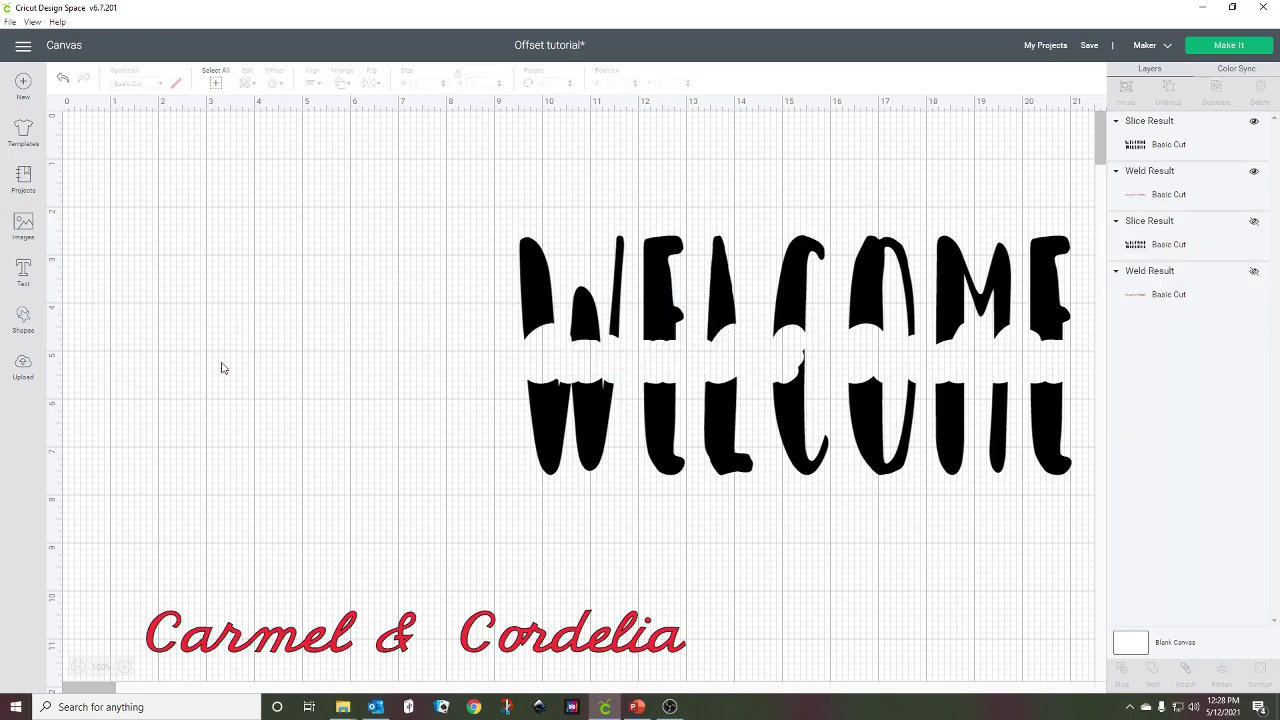
{"action": "left_click_drag", "start_coordinate": [572, 406], "coordinate": [242, 383]}
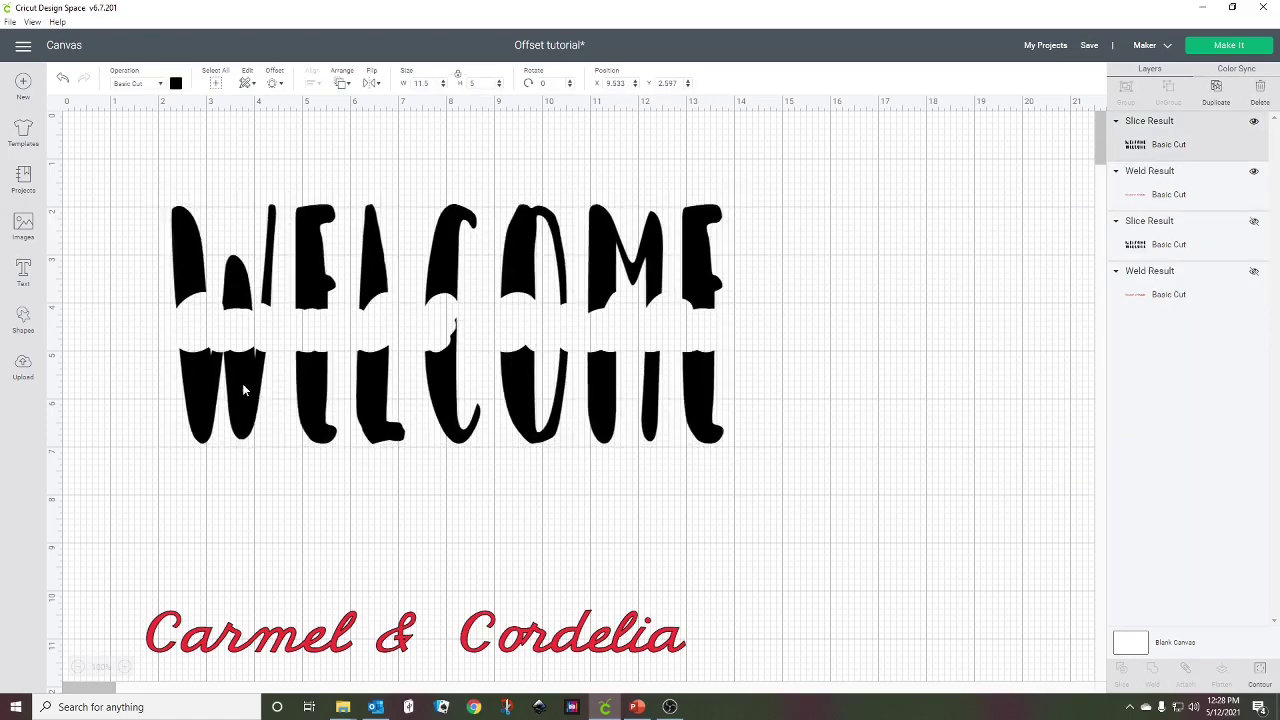
{"action": "left_click_drag", "start_coordinate": [313, 652], "coordinate": [346, 341]}
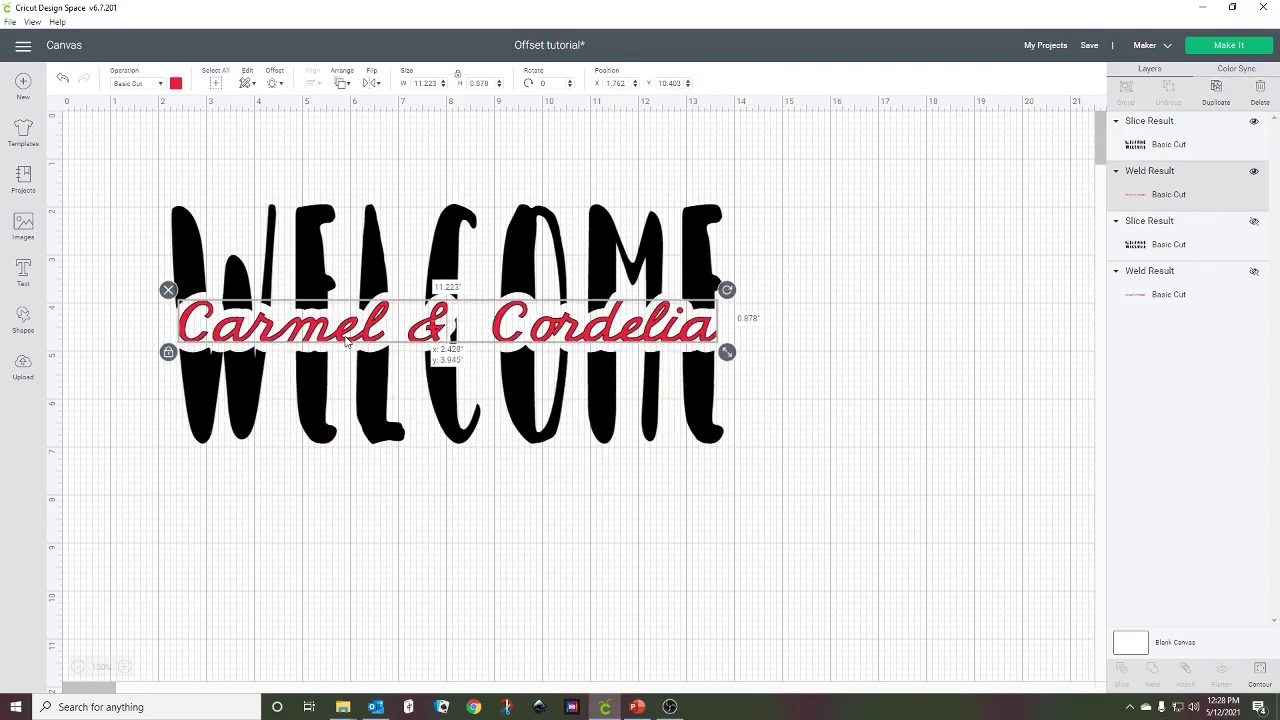
{"action": "left_click_drag", "start_coordinate": [346, 341], "coordinate": [346, 341]}
{"action": "left_click", "coordinate": [494, 530]}
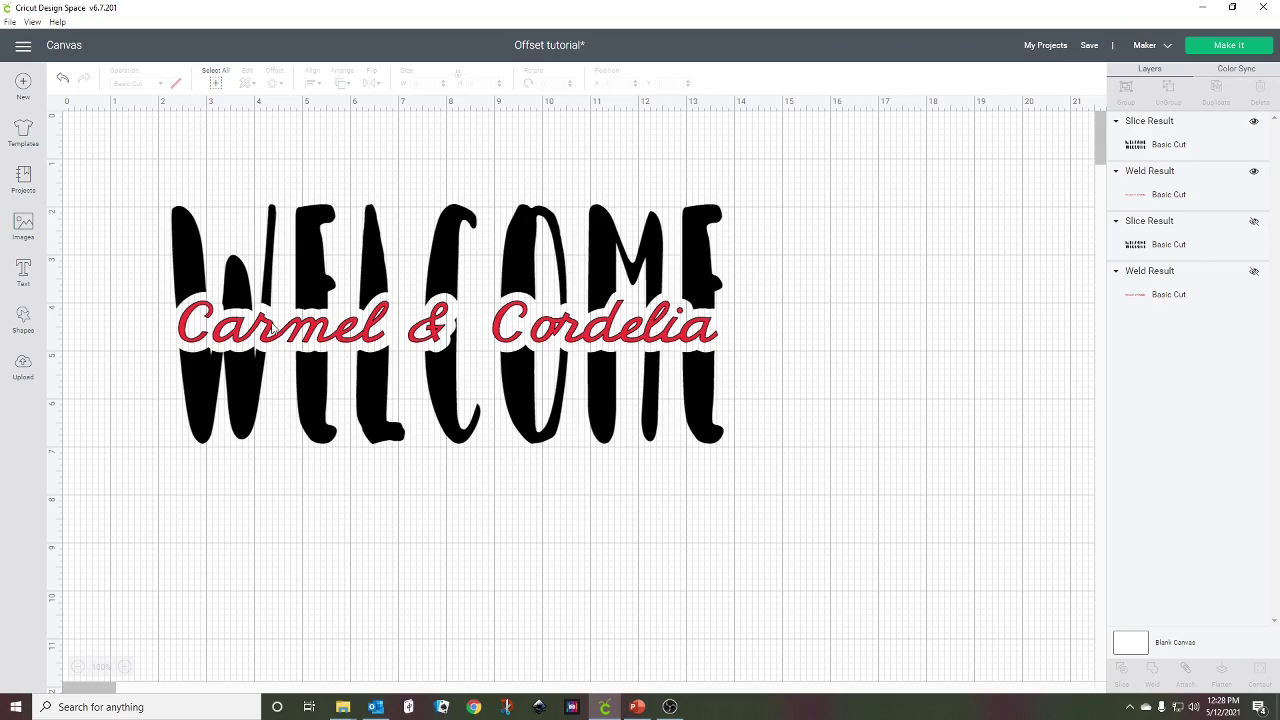
{"action": "left_click_drag", "start_coordinate": [274, 328], "coordinate": [278, 537]}
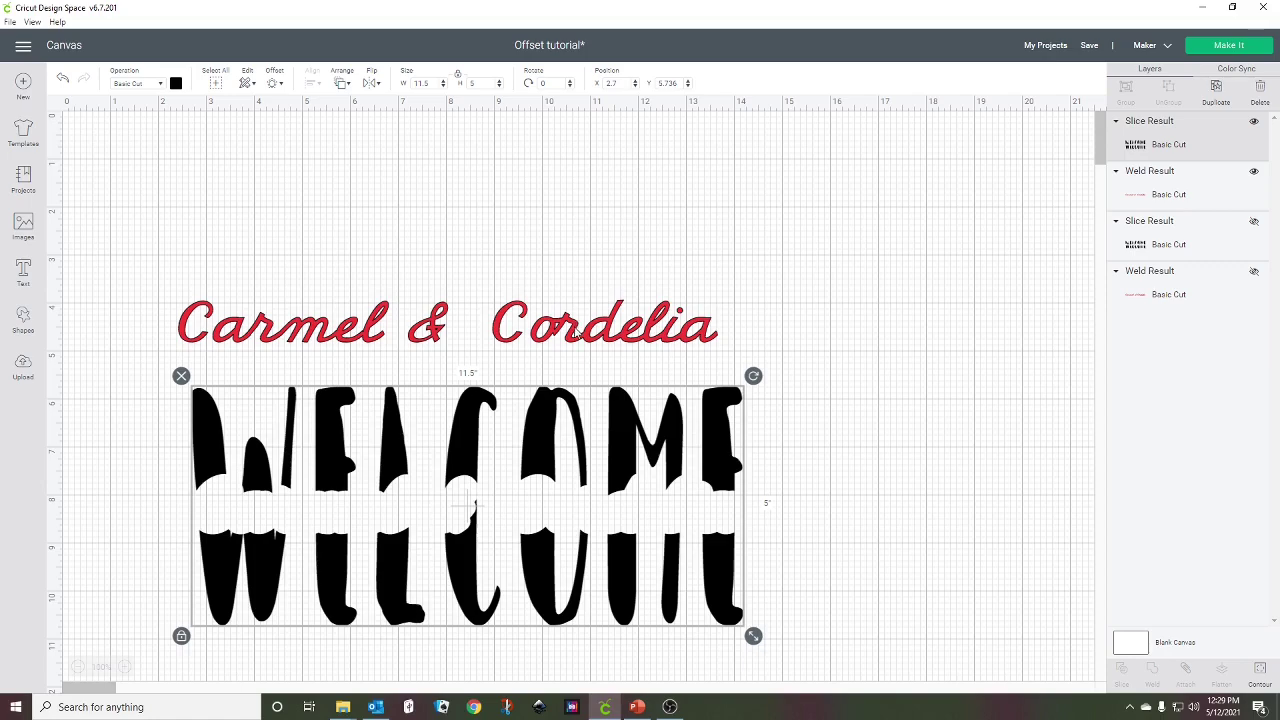
{"action": "left_click_drag", "start_coordinate": [468, 452], "coordinate": [442, 269]}
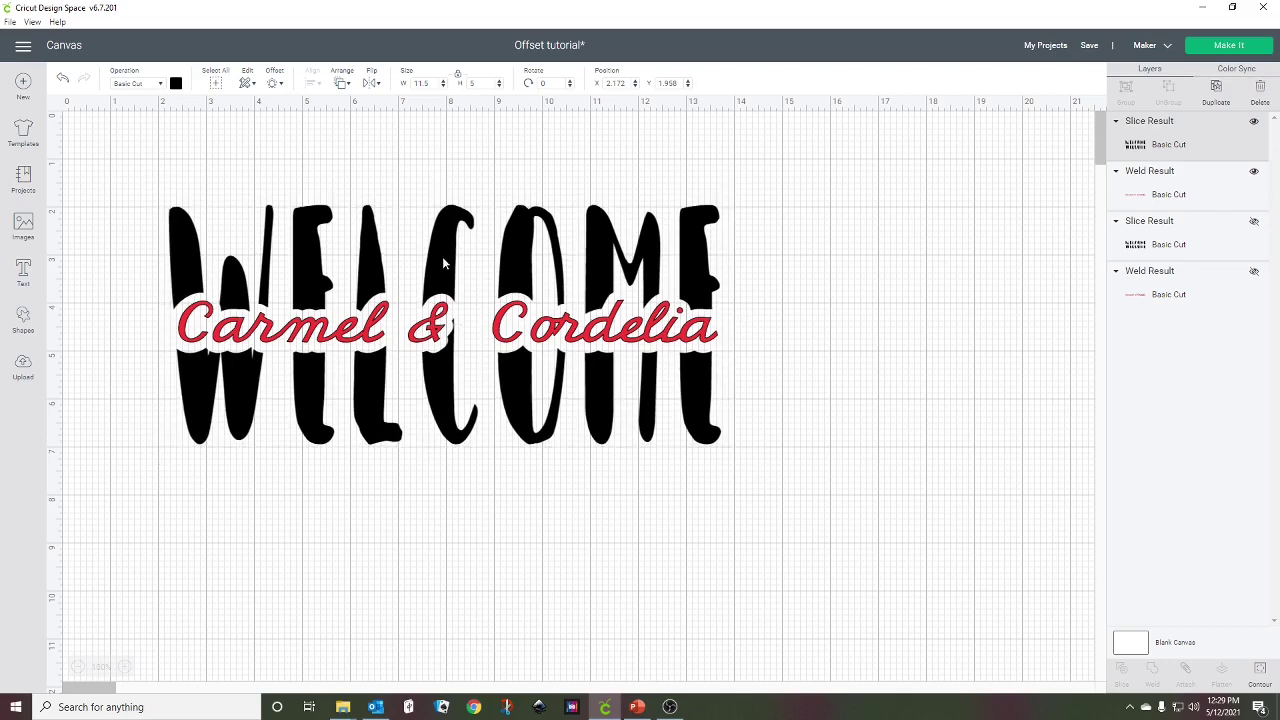
{"action": "left_click", "coordinate": [443, 259]}
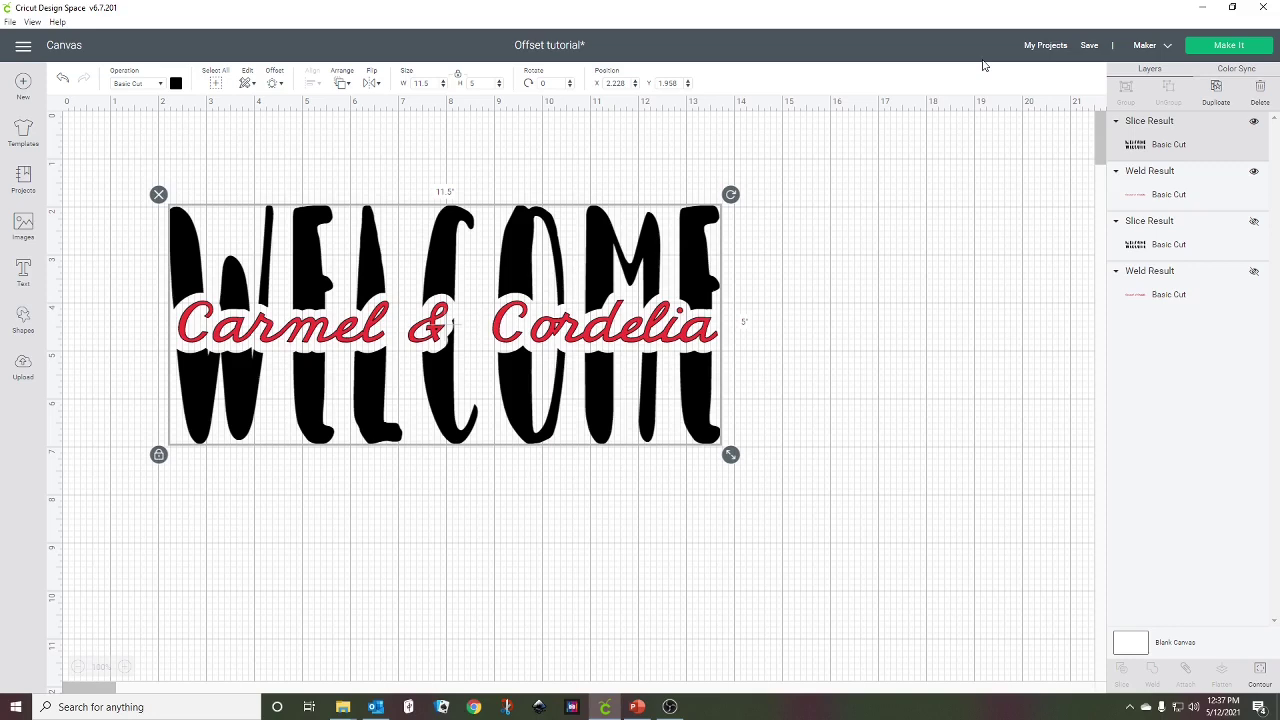
- In My Projects, bring up the details of the 'mandala using offset' project
{"action": "left_click", "coordinate": [1043, 50]}
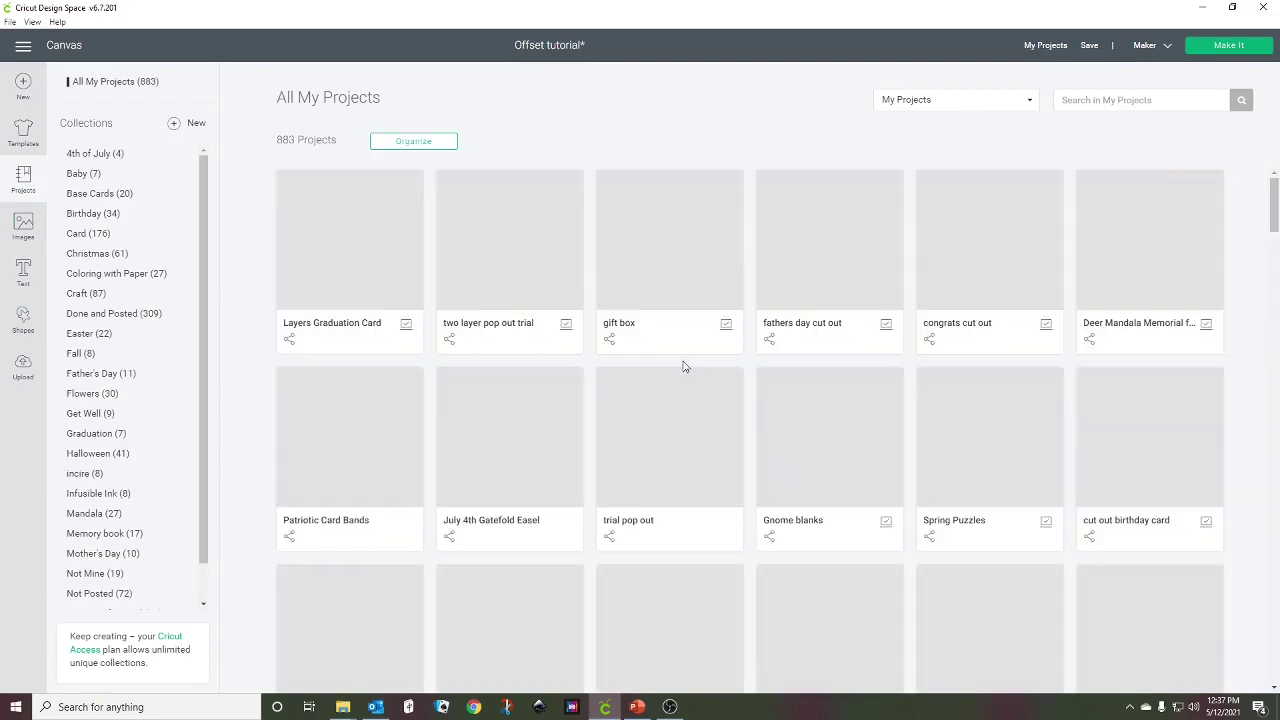
{"action": "scroll", "coordinate": [765, 437], "scroll_direction": "down", "scroll_amount": 5}
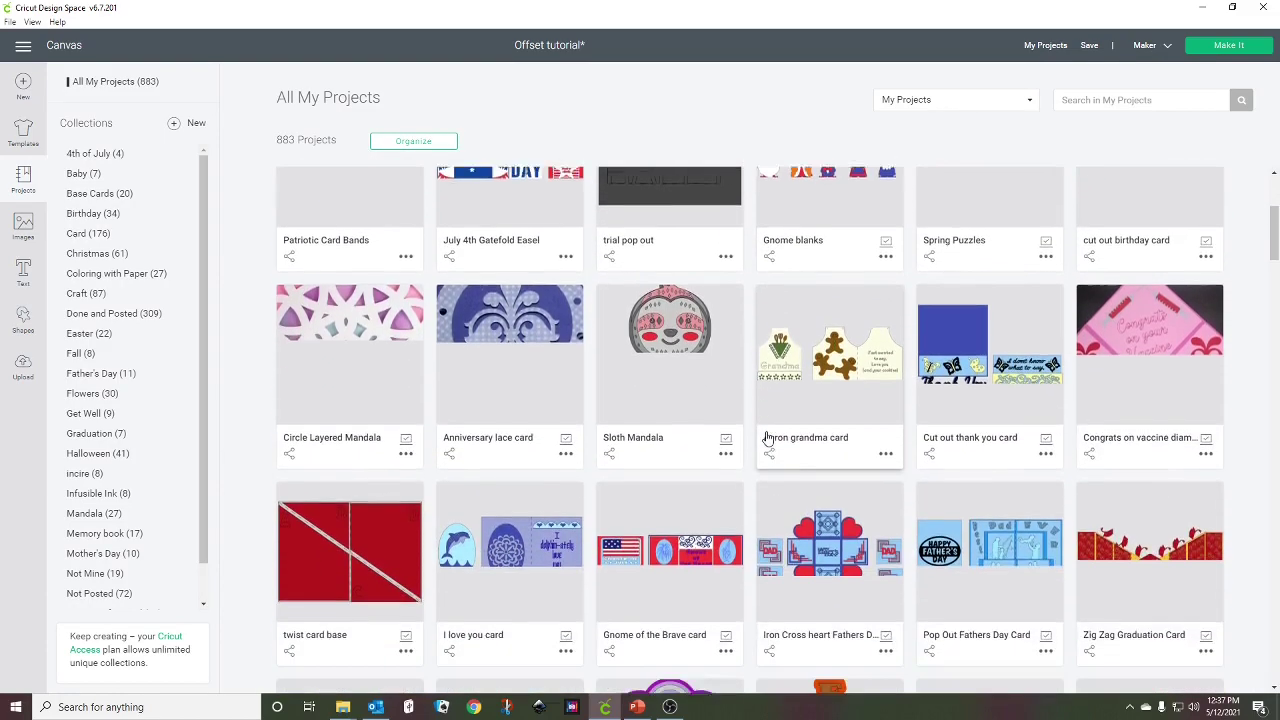
{"action": "left_click", "coordinate": [763, 428]}
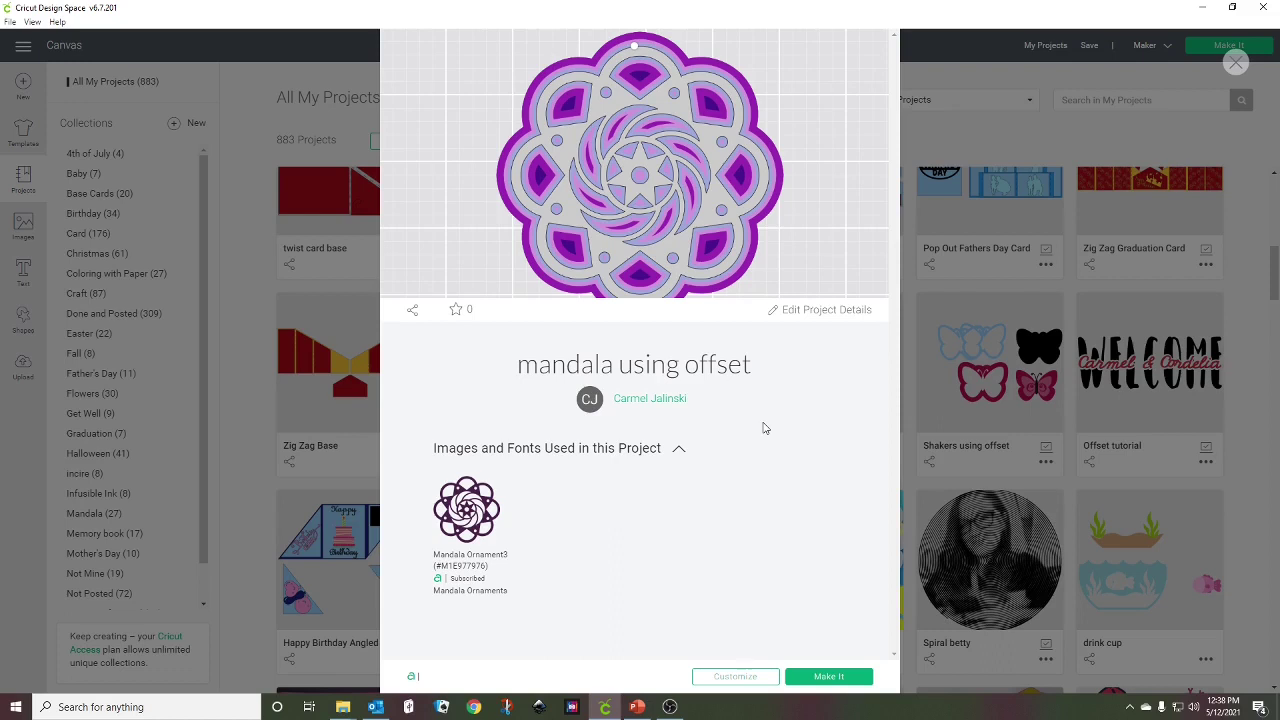